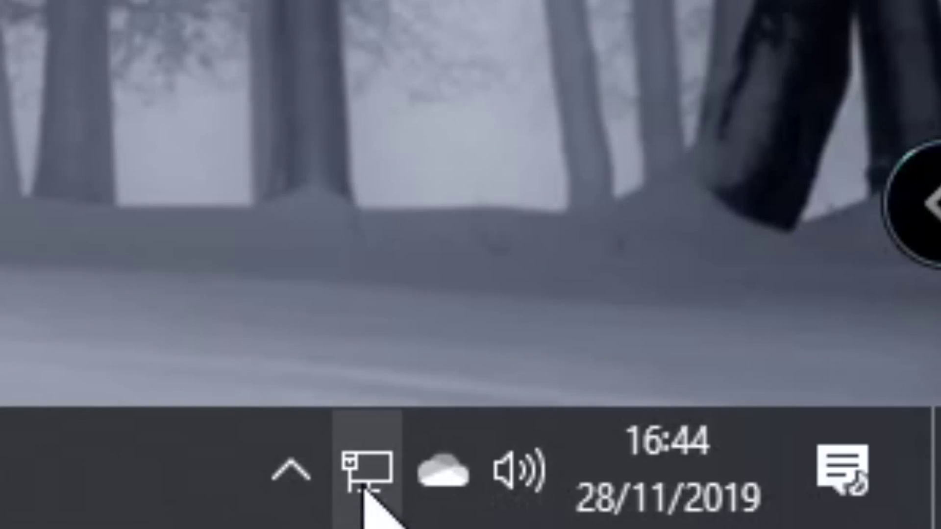
Step: Run ipconfig /flushdns in Command Prompt to clear the DNS cache, then close the console
{"action": "left_click", "coordinate": [851, 522]}
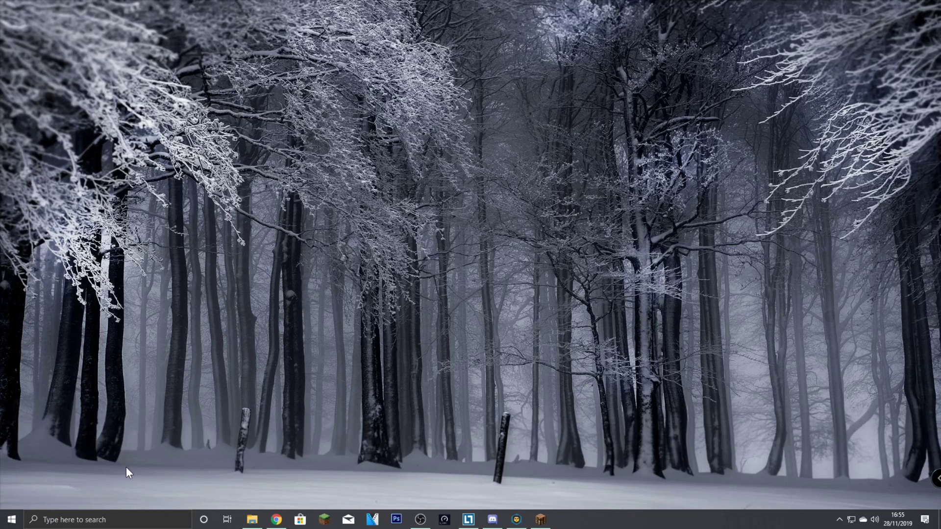
{"action": "left_click", "coordinate": [111, 519]}
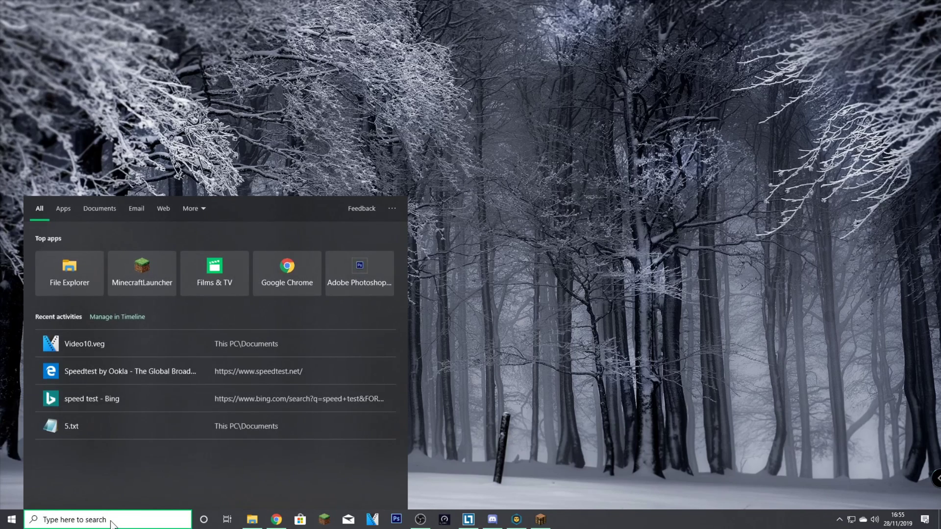
{"action": "type", "text": "cmd"}
{"action": "key", "text": "Return"}
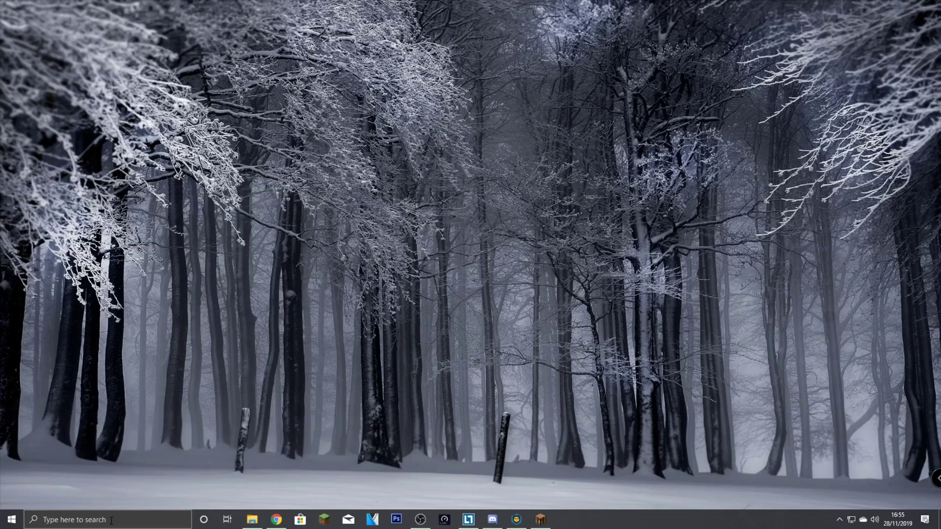
{"action": "left_click_drag", "start_coordinate": [155, 107], "coordinate": [138, 113]}
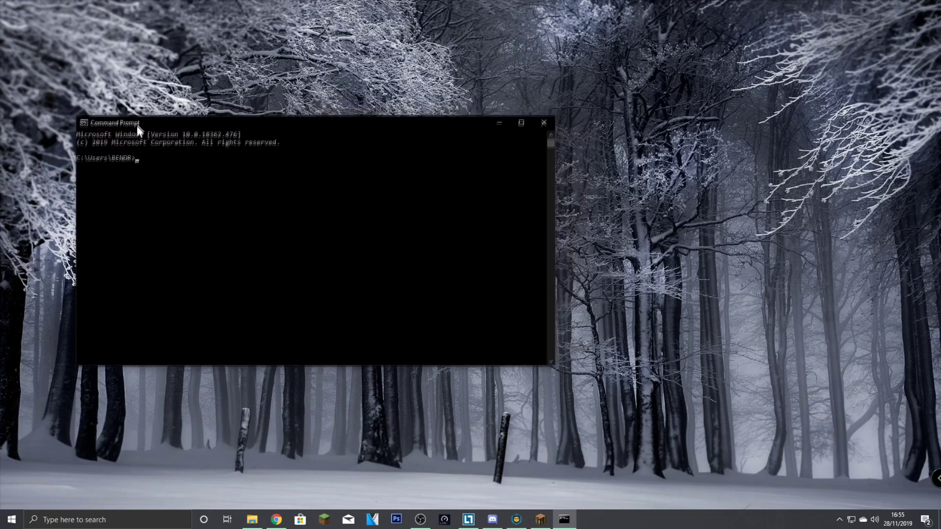
{"action": "left_click", "coordinate": [205, 144]}
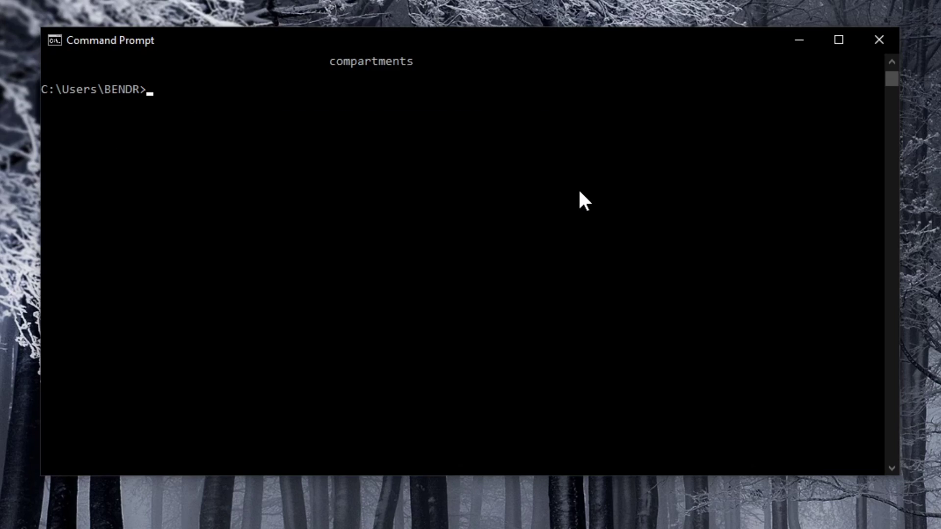
{"action": "type", "text": "ipconf"}
{"action": "type", "text": "ig"}
{"action": "type", "text": " /flus"}
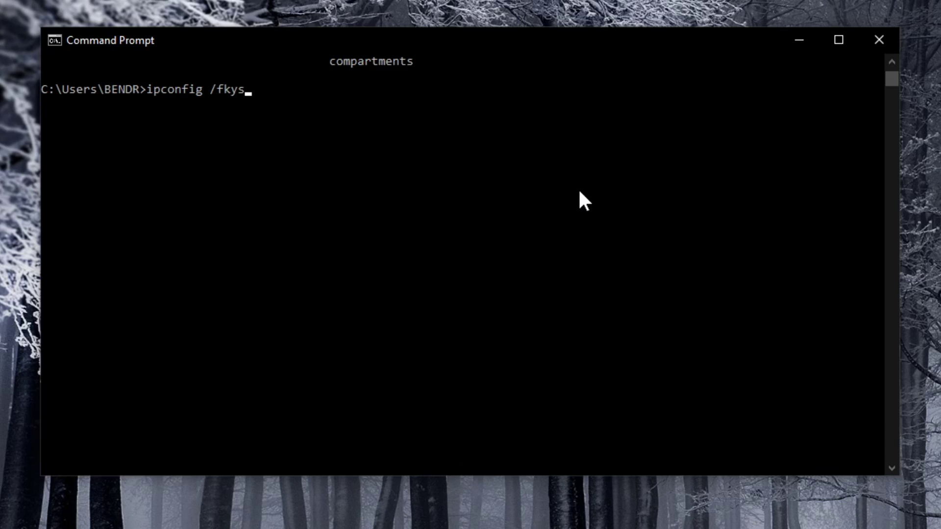
{"action": "key", "text": "BackSpace"}
{"action": "key", "text": "BackSpace"}
{"action": "key", "text": "BackSpace"}
{"action": "type", "text": "lushdns"}
{"action": "key", "text": "Return"}
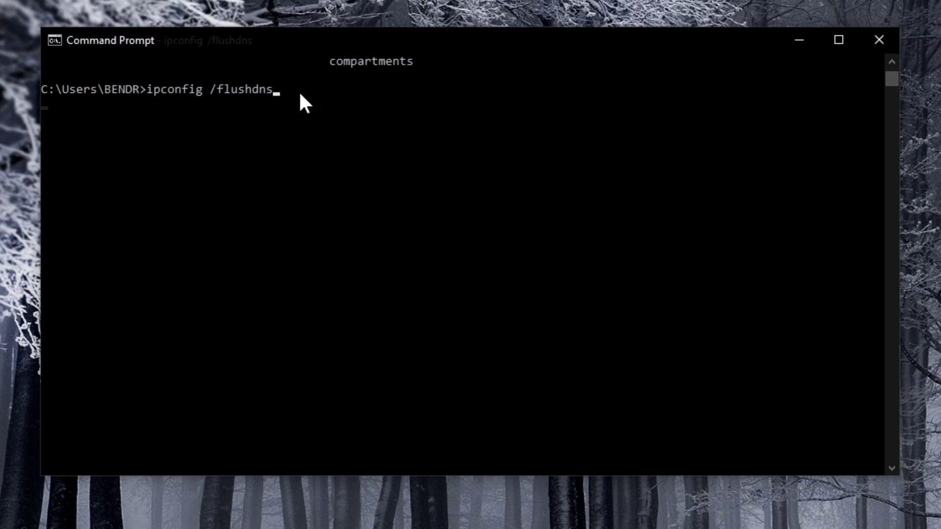
{"action": "left_click", "coordinate": [205, 157]}
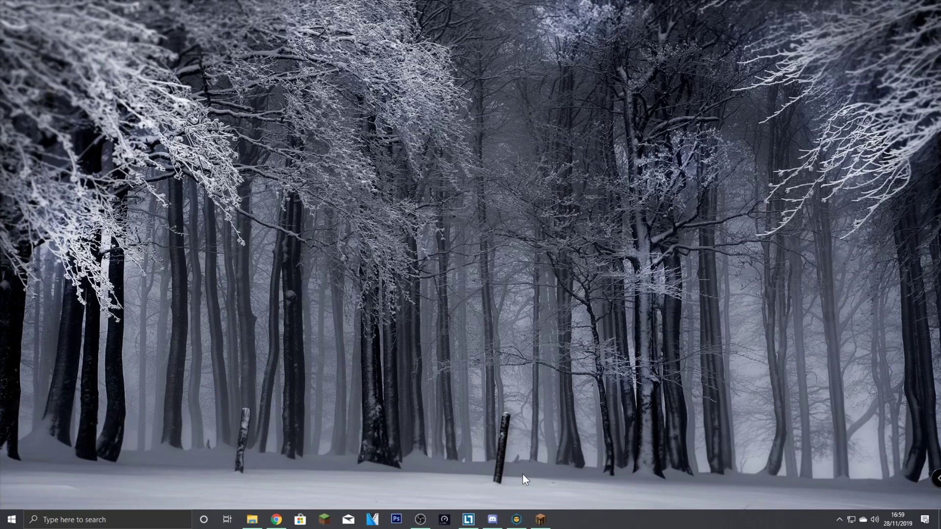
{"action": "left_click", "coordinate": [516, 519]}
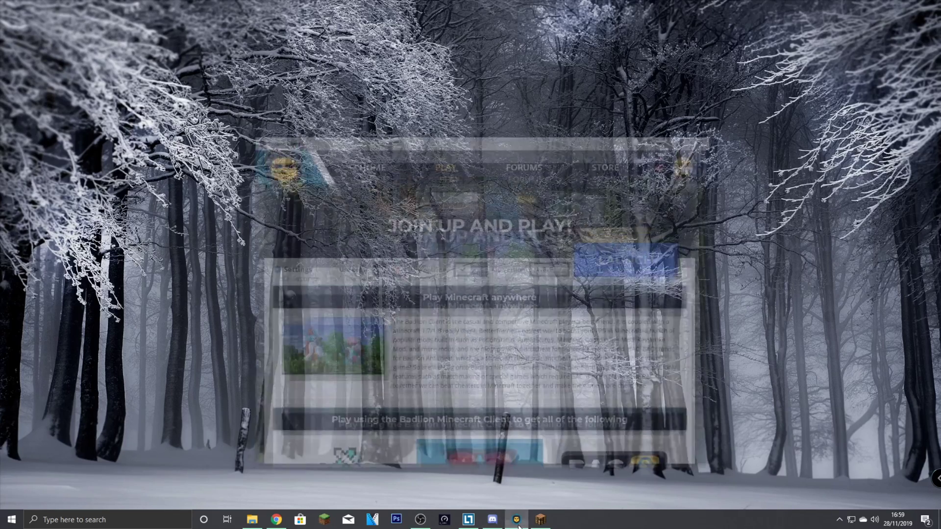
{"action": "left_click_drag", "start_coordinate": [457, 83], "coordinate": [544, 83]}
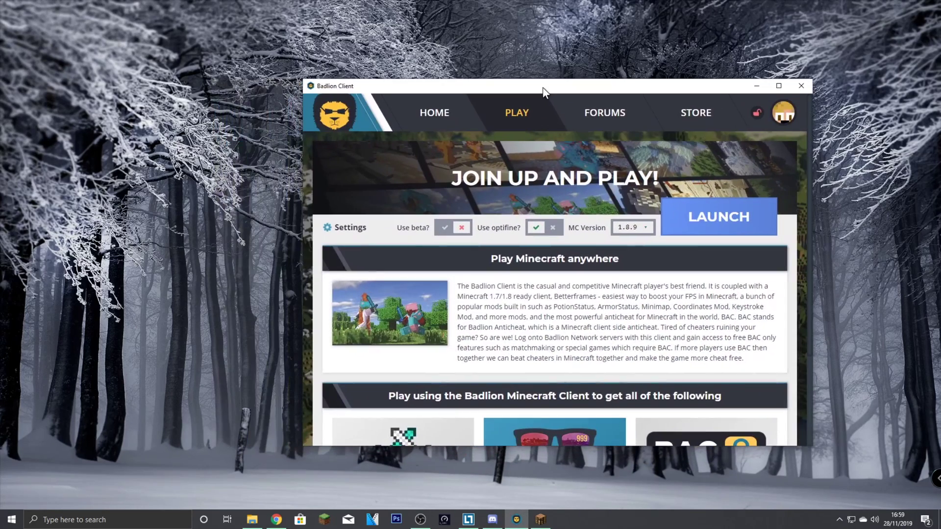
{"action": "left_click", "coordinate": [116, 520]}
{"action": "type", "text": "lu"}
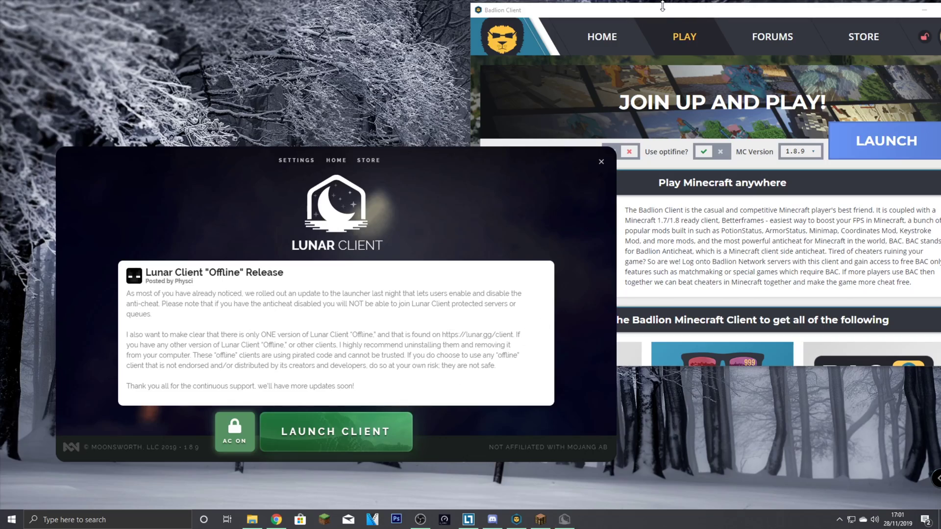
{"action": "mouse_move", "coordinate": [662, 20]}
{"action": "left_mouse_down"}
{"action": "mouse_move", "coordinate": [556, 58]}
{"action": "mouse_move", "coordinate": [527, 37]}
{"action": "left_mouse_up"}
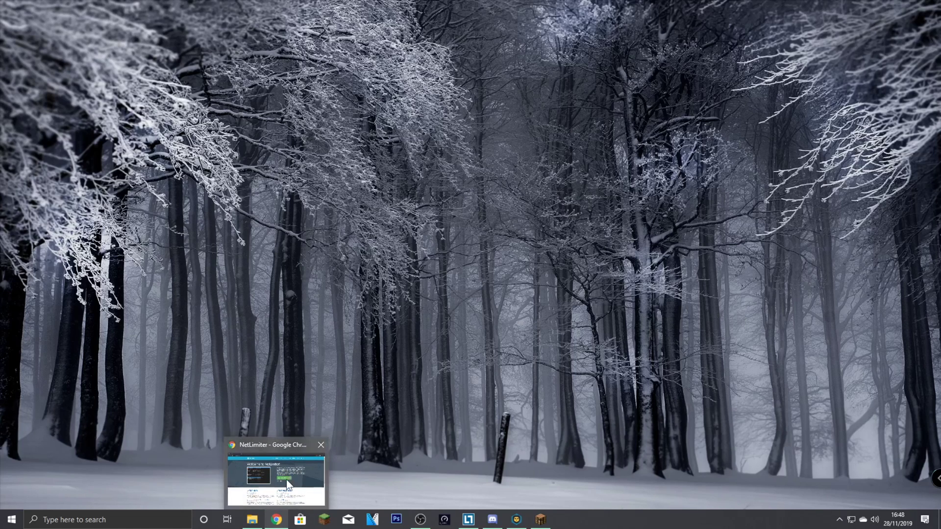
Step: Bring Chrome up on netlimiter.com and open NetLimiter 4 Pro over it
{"action": "left_click", "coordinate": [286, 479]}
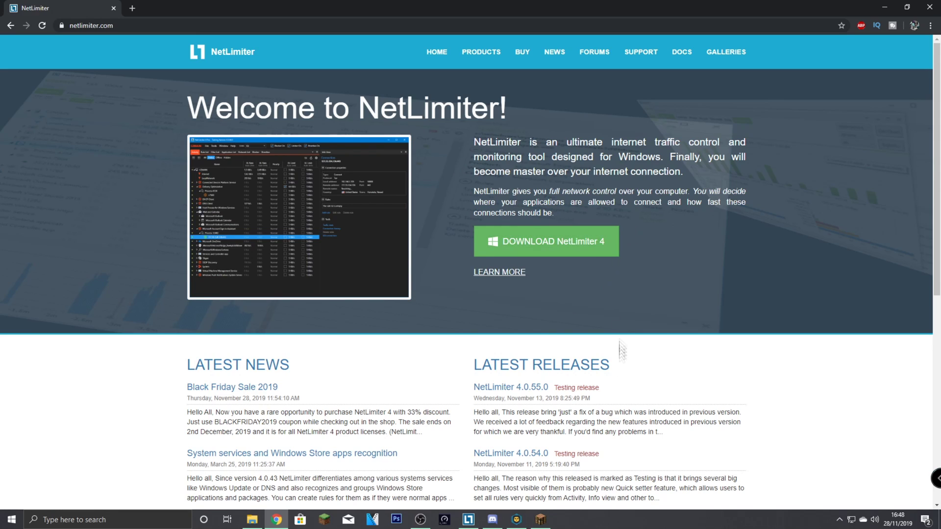
{"action": "left_click", "coordinate": [469, 520]}
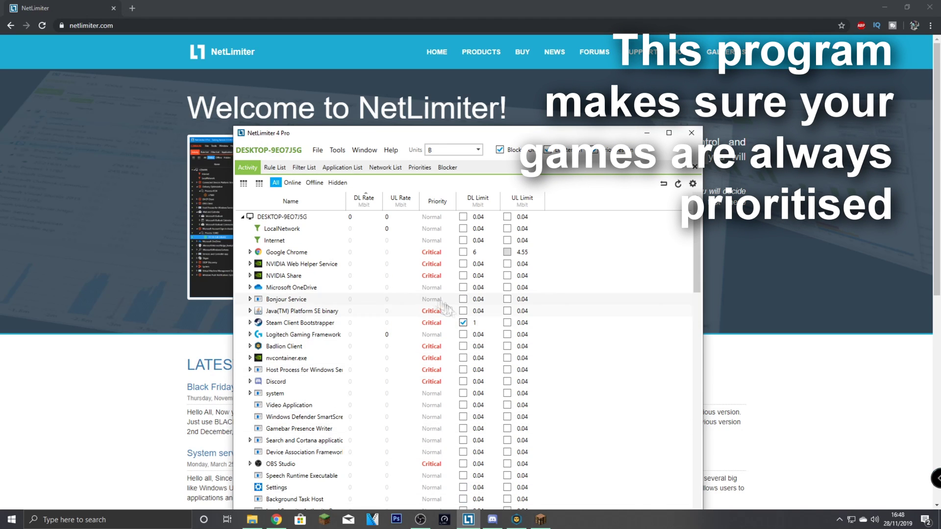
Step: Maximize NetLimiter and inspect the Chrome, Steam Client Bootstrapper, NVIDIA Web Helper and Discord entries
{"action": "left_click", "coordinate": [668, 133]}
{"action": "left_click", "coordinate": [180, 122]}
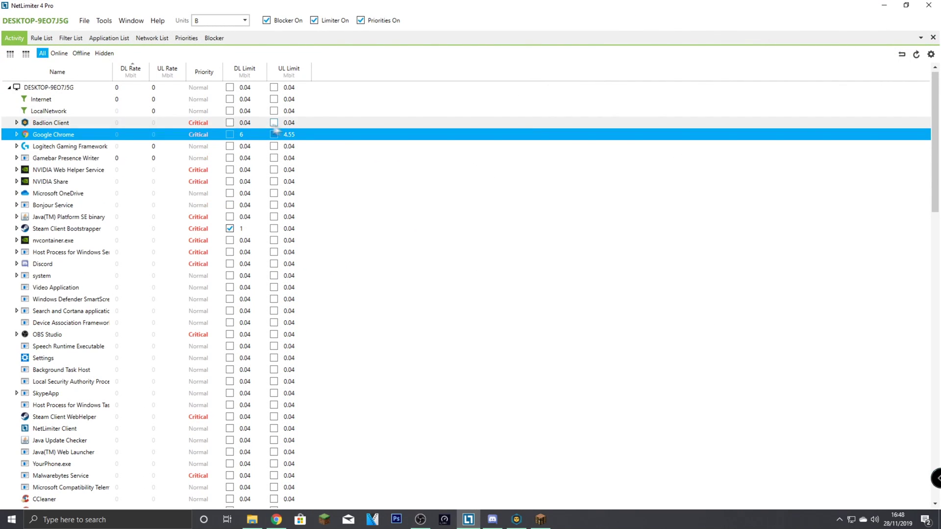
{"action": "left_click", "coordinate": [37, 170]}
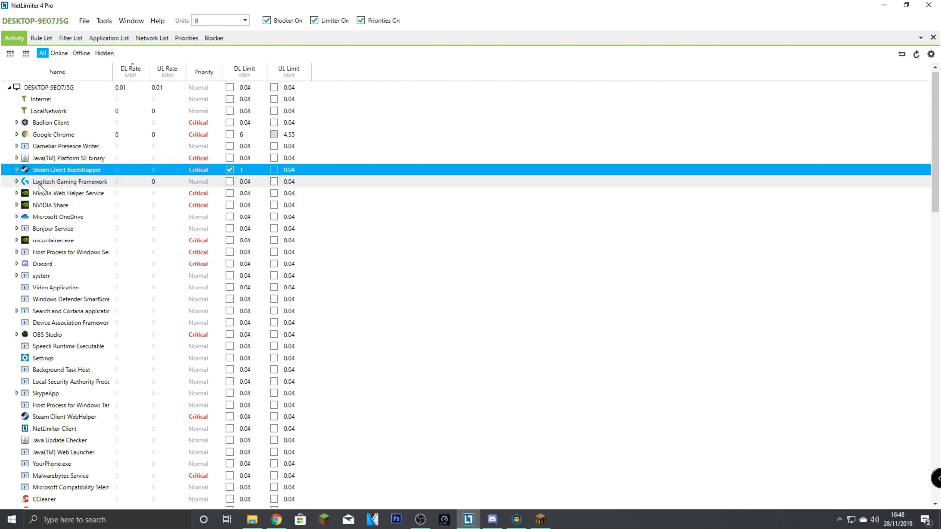
{"action": "left_click", "coordinate": [18, 170]}
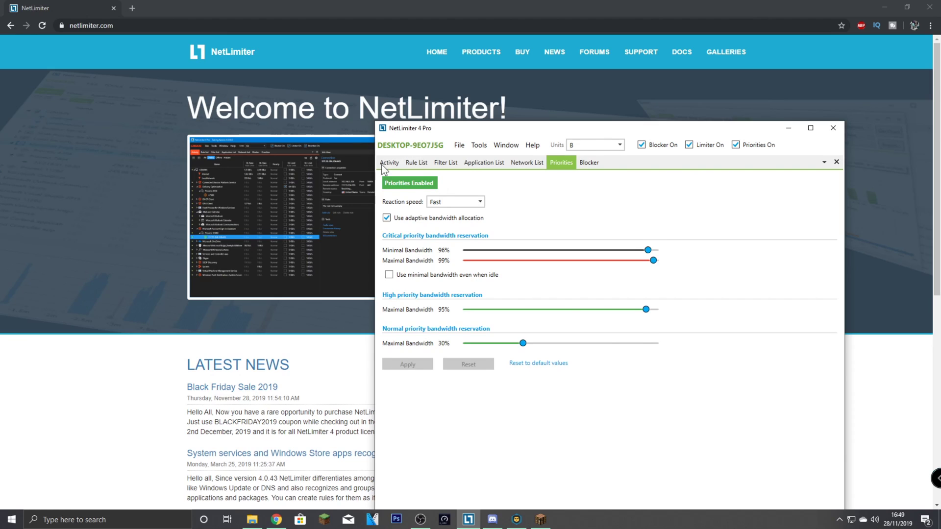
{"action": "left_click", "coordinate": [382, 163]}
{"action": "left_click", "coordinate": [558, 247]}
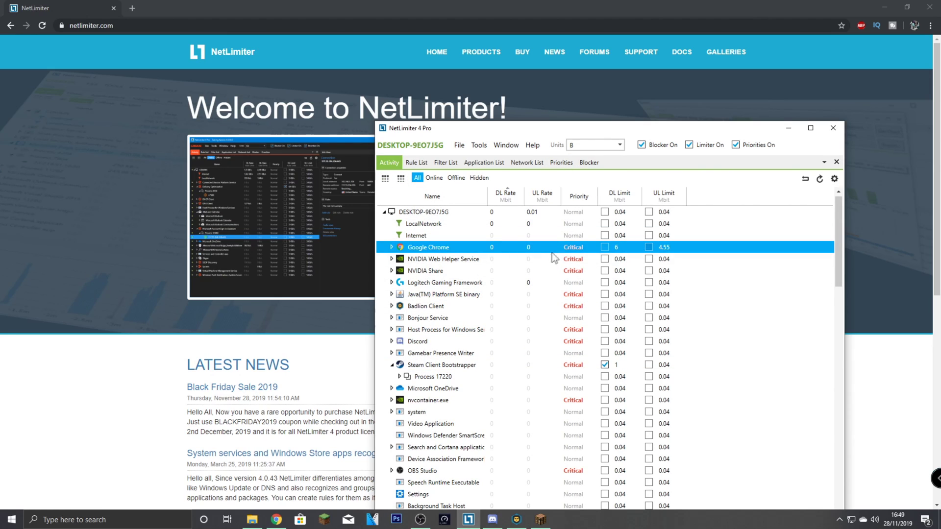
{"action": "double_click", "coordinate": [553, 259]}
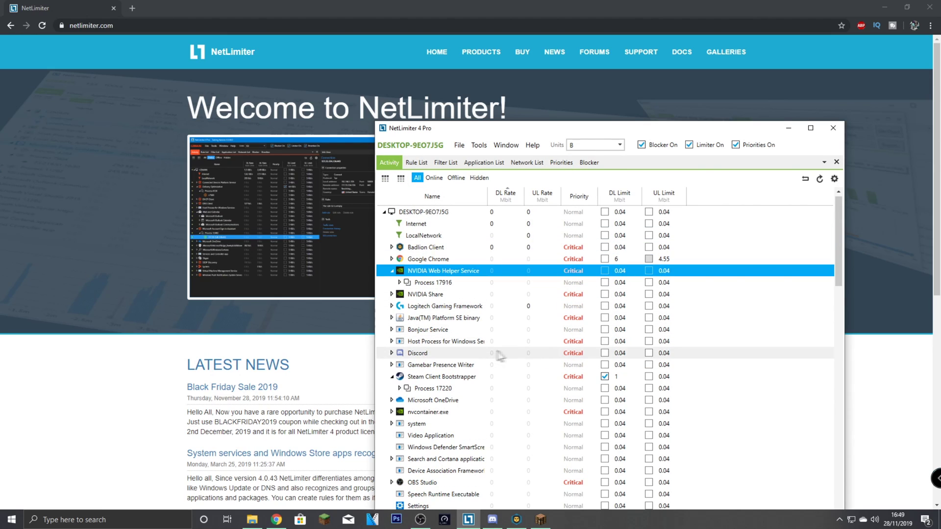
{"action": "left_click", "coordinate": [498, 355]}
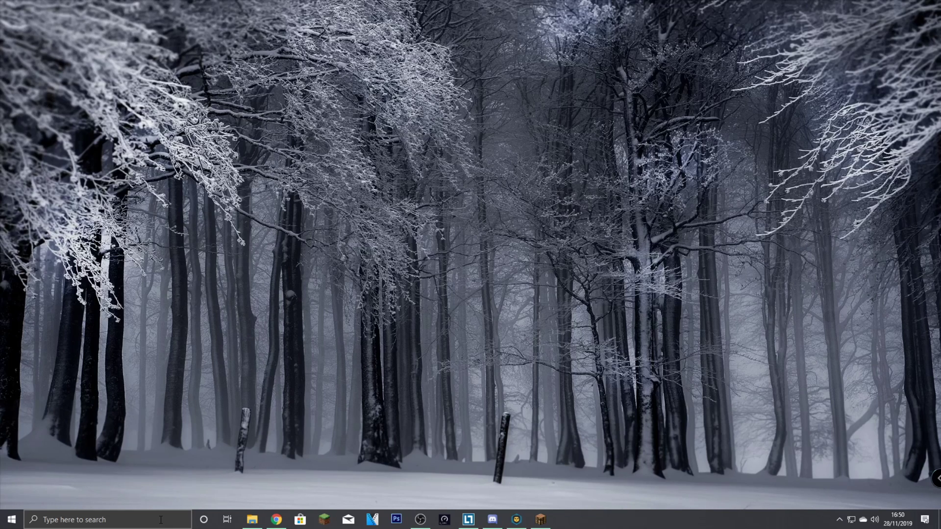
Step: Launch TCPOptimizer as administrator from Windows search
{"action": "left_click", "coordinate": [161, 519]}
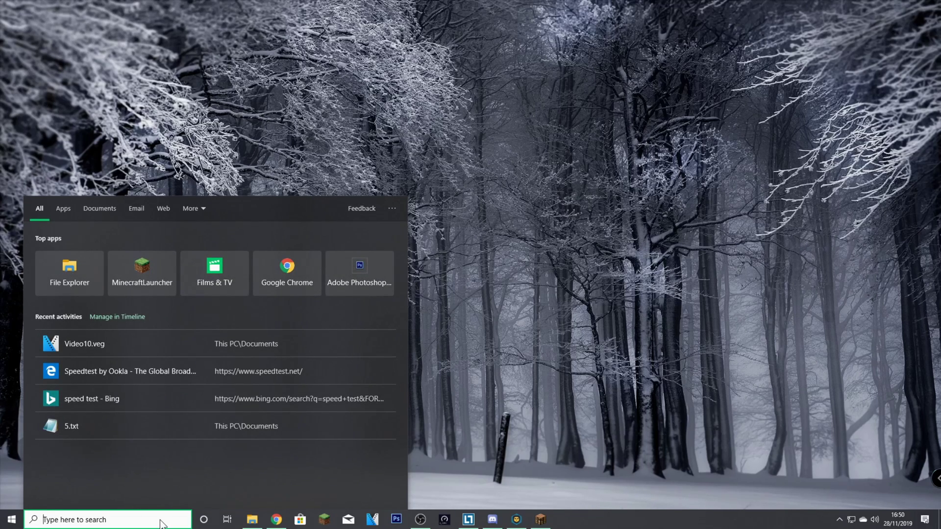
{"action": "type", "text": "T"}
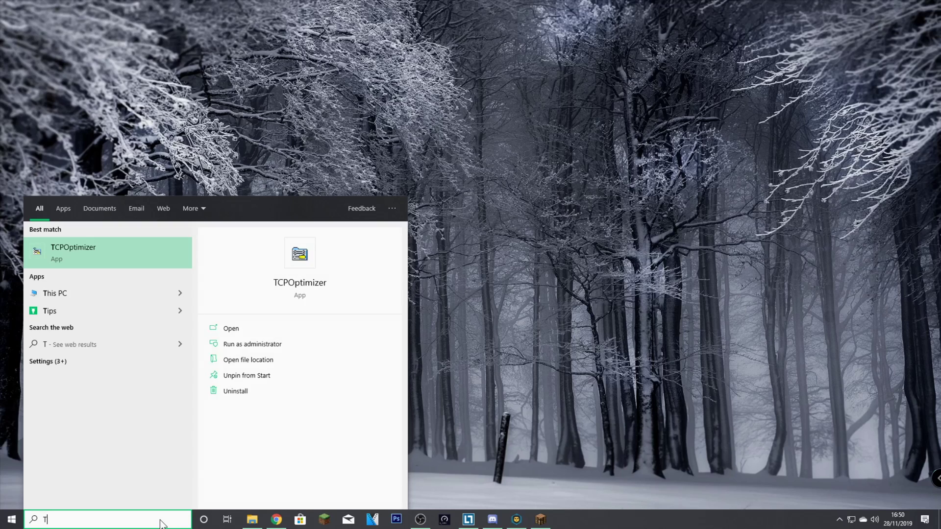
{"action": "type", "text": "CP"}
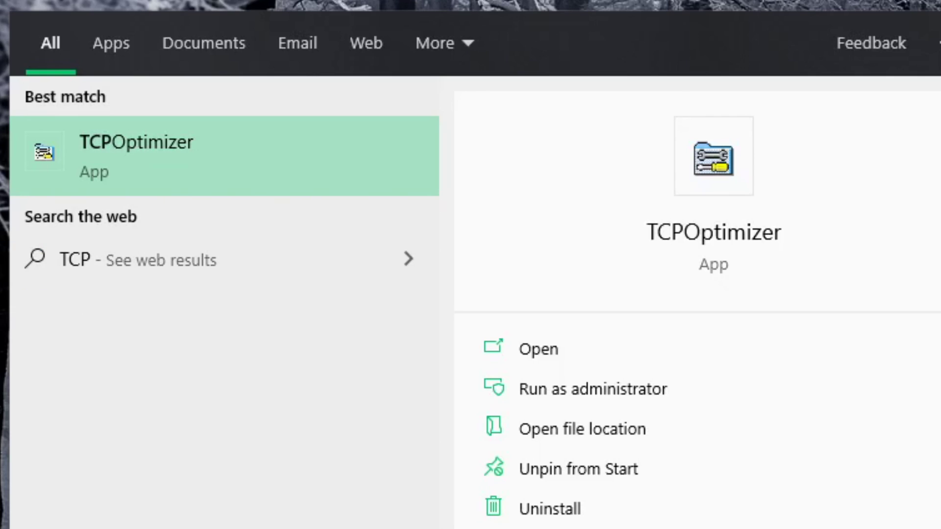
{"action": "right_click", "coordinate": [143, 158]}
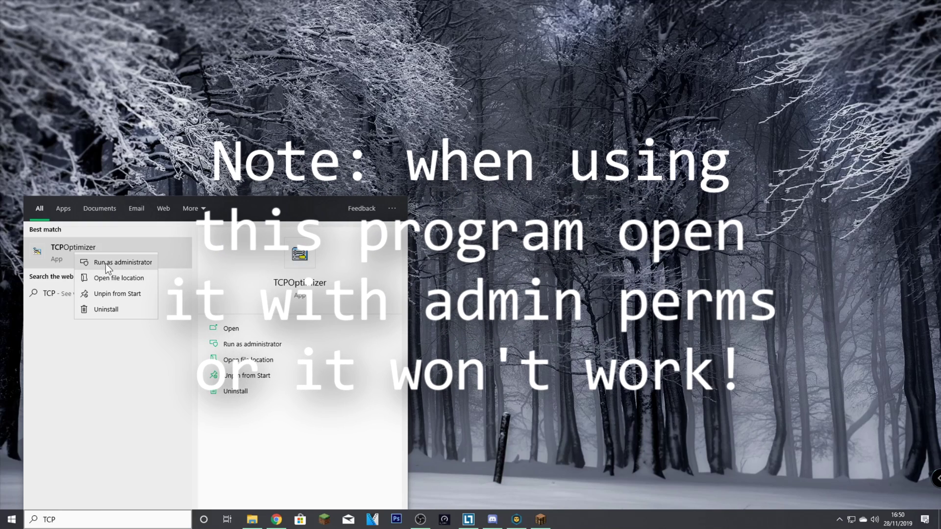
{"action": "left_click", "coordinate": [105, 263]}
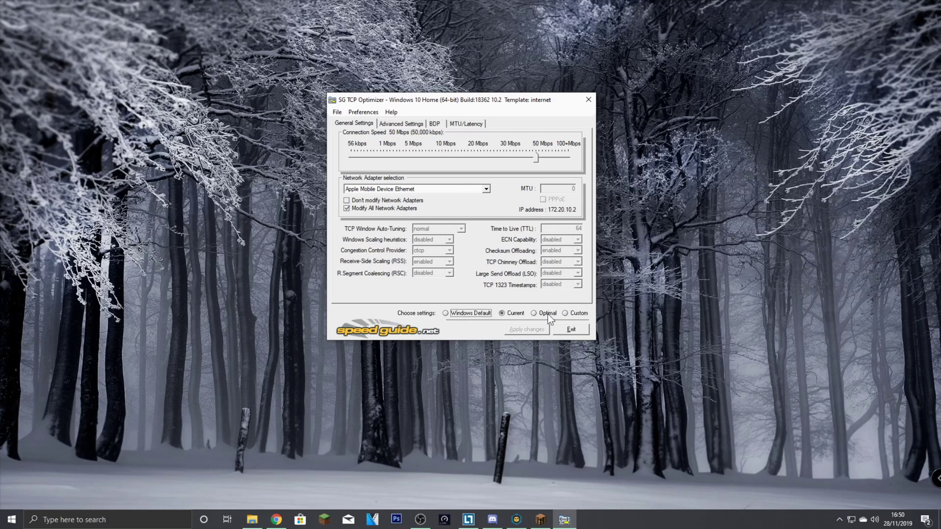
Step: Apply TCP Optimizer's Optimal profile and bring up the change confirmation
{"action": "left_click", "coordinate": [534, 313]}
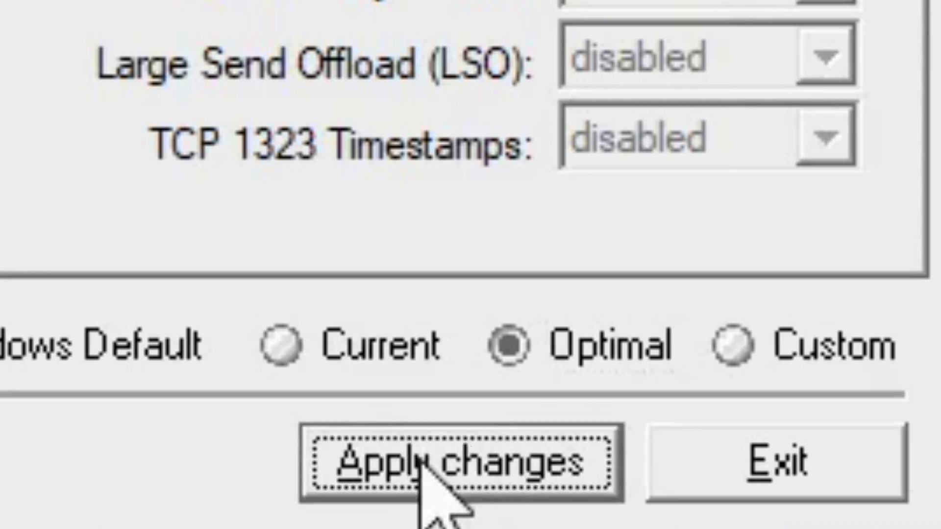
{"action": "left_click", "coordinate": [526, 330]}
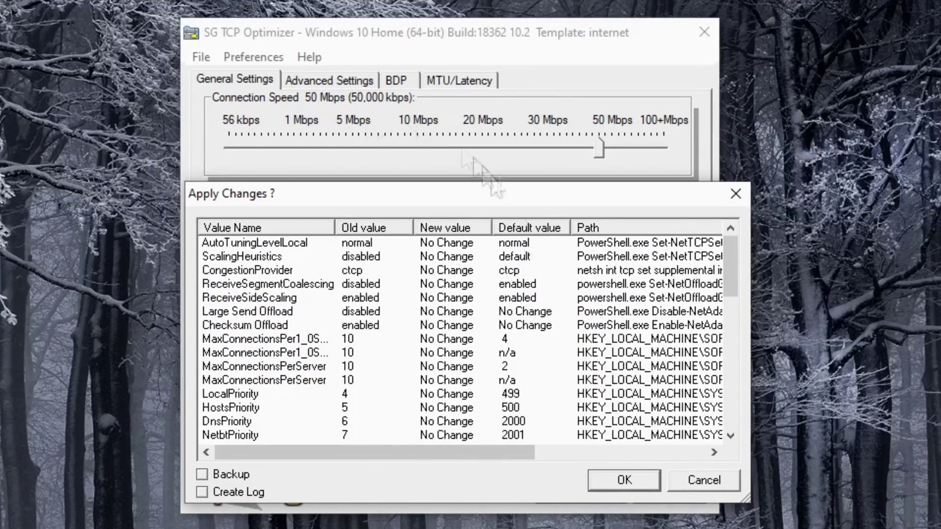
{"action": "left_click_drag", "start_coordinate": [394, 199], "coordinate": [335, 136]}
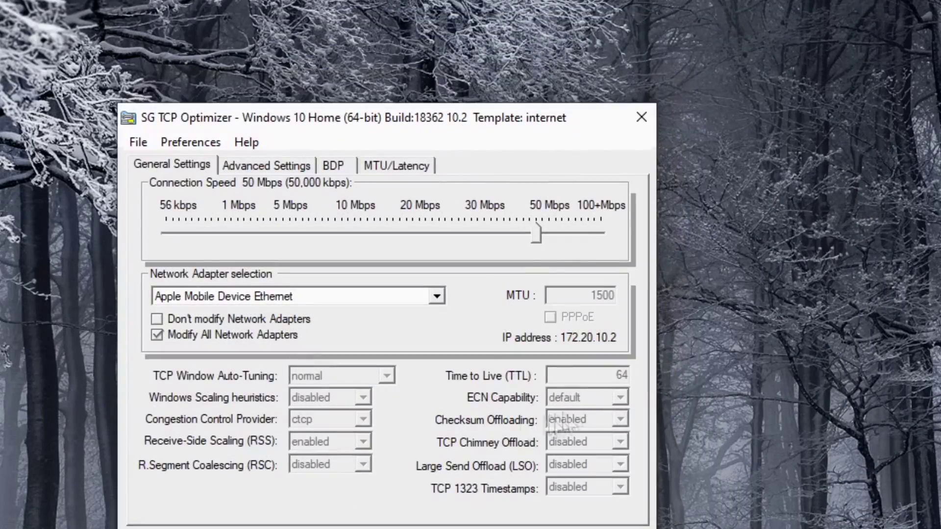
Step: Review TCP Optimizer's Advanced Settings page
{"action": "left_click", "coordinate": [266, 169]}
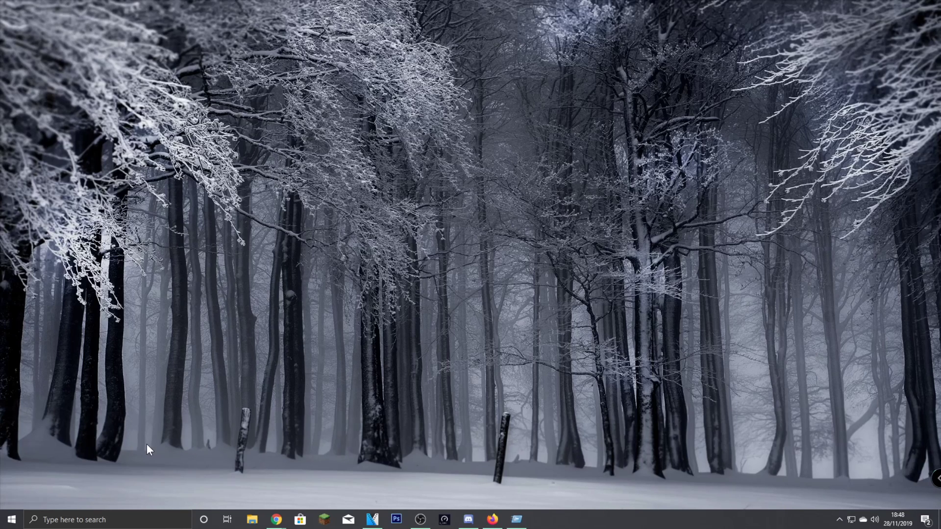
Step: Open the Run dialog from the Start context menu, reopening it after an accidental dismissal
{"action": "right_click", "coordinate": [11, 520]}
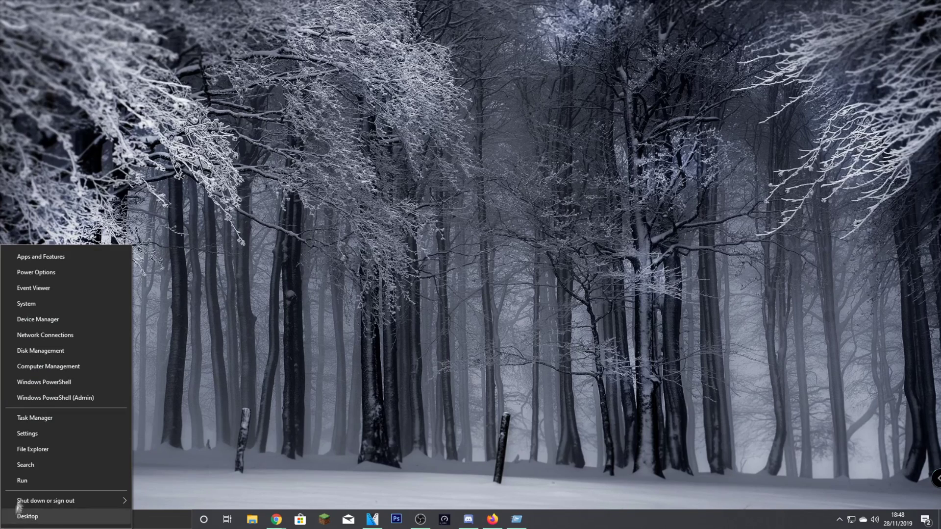
{"action": "left_click", "coordinate": [27, 481]}
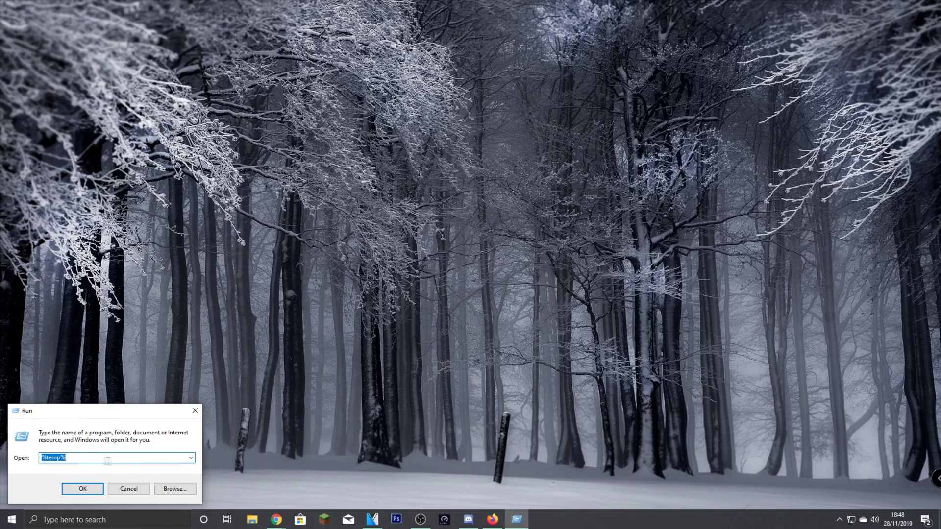
{"action": "left_click", "coordinate": [142, 489]}
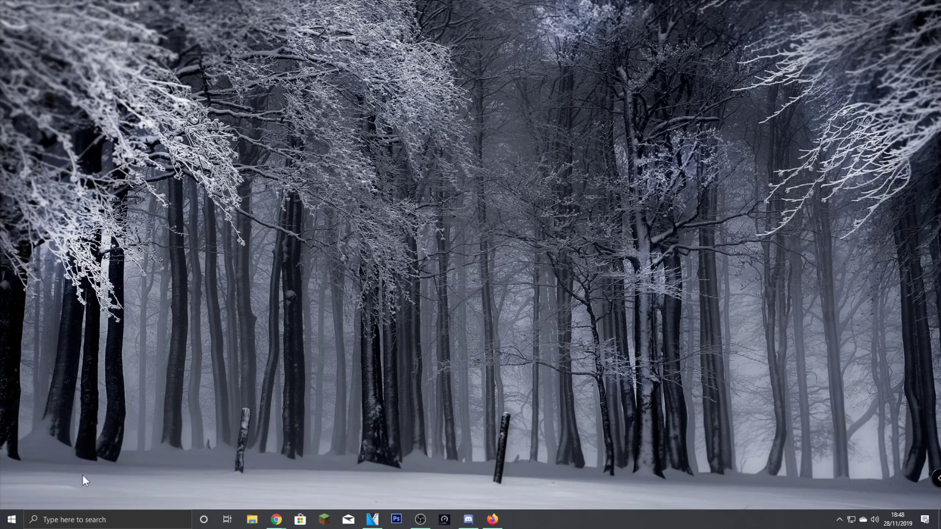
{"action": "right_click", "coordinate": [15, 518]}
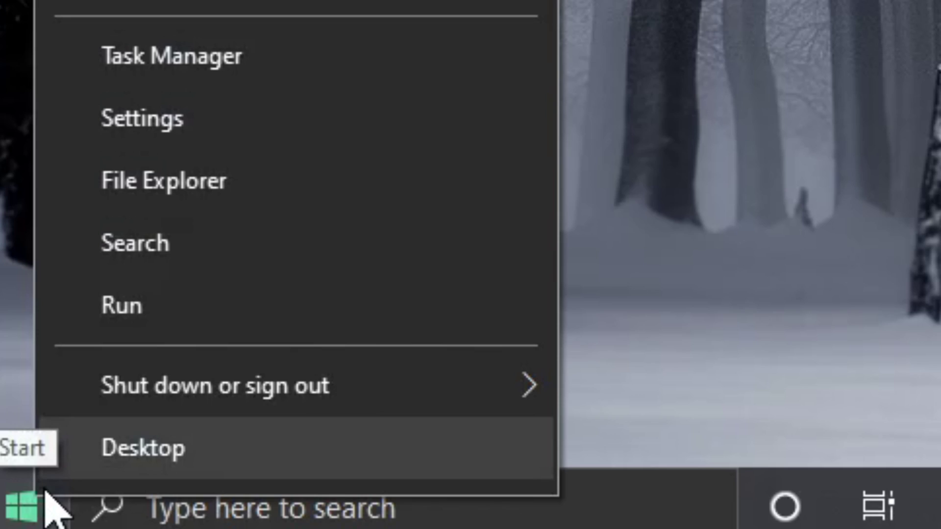
{"action": "left_click", "coordinate": [103, 312]}
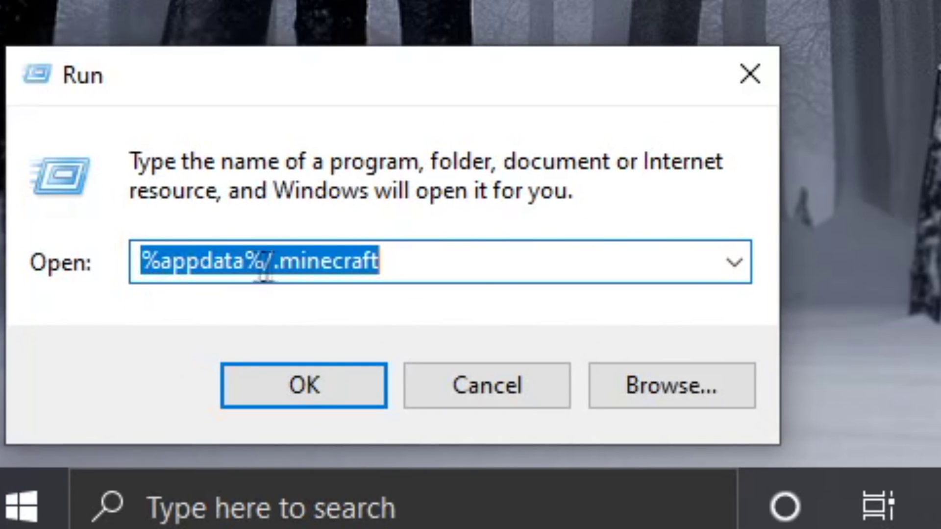
{"action": "type", "text": "%"}
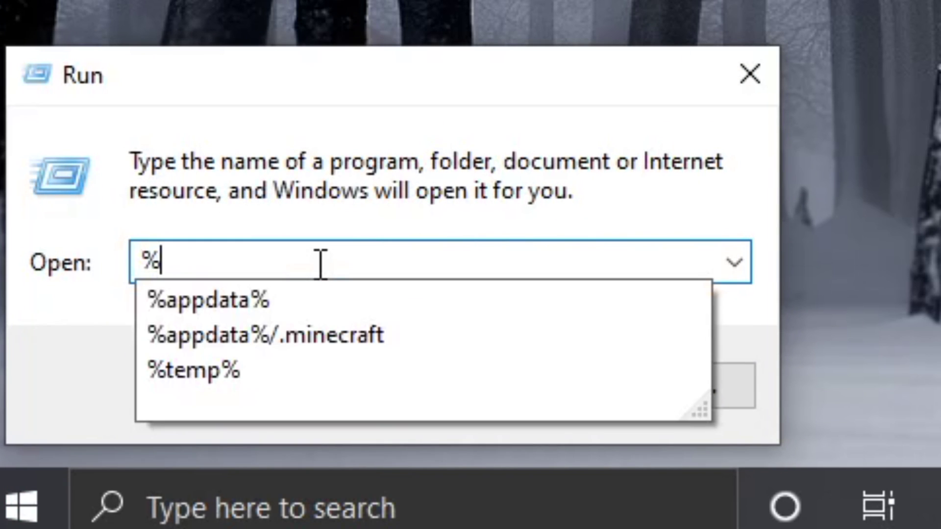
{"action": "type", "text": "temp"}
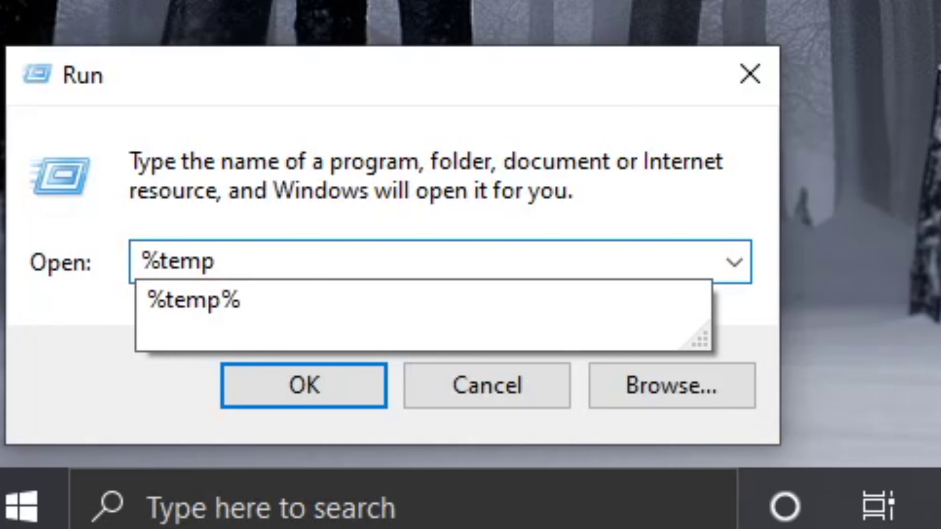
{"action": "type", "text": "%"}
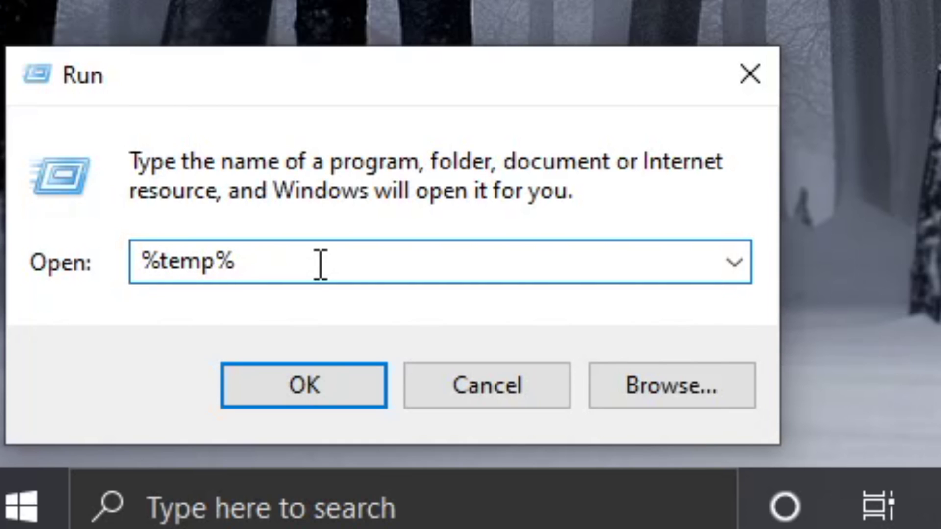
Step: Open %temp% in File Explorer, peek into MinecraftLauncher, and browse the 61 Temp items
{"action": "left_click", "coordinate": [305, 389]}
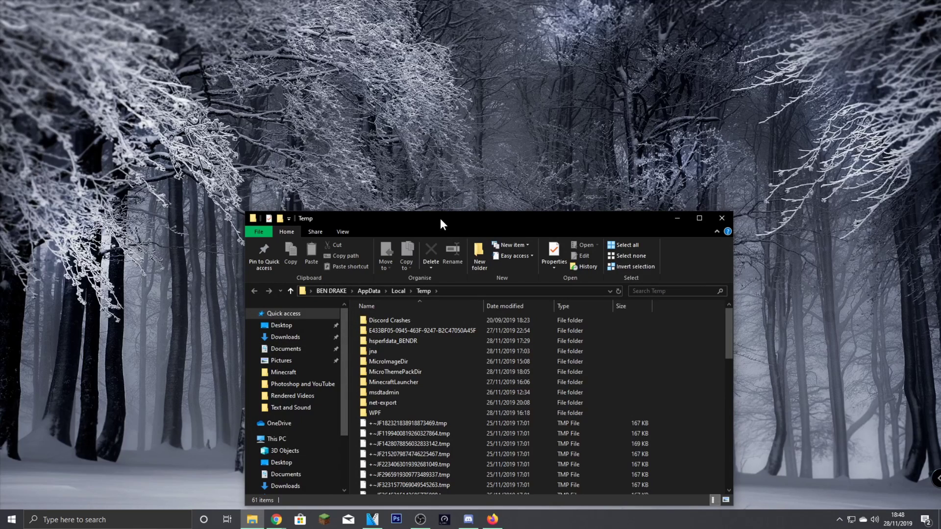
{"action": "left_click_drag", "start_coordinate": [440, 218], "coordinate": [415, 95]}
{"action": "left_click", "coordinate": [464, 256]}
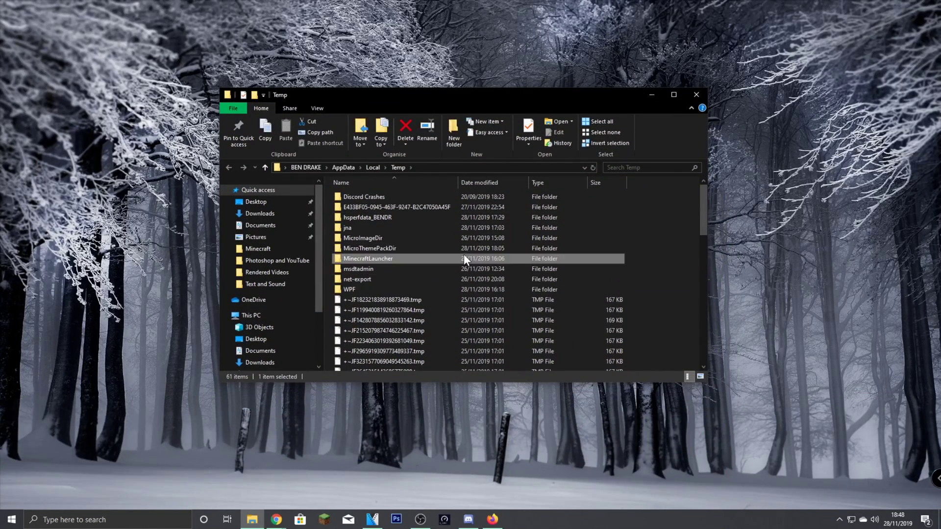
{"action": "double_click", "coordinate": [464, 256]}
{"action": "key", "text": "alt+Left"}
{"action": "scroll", "coordinate": [554, 299], "scroll_direction": "down", "scroll_amount": 2}
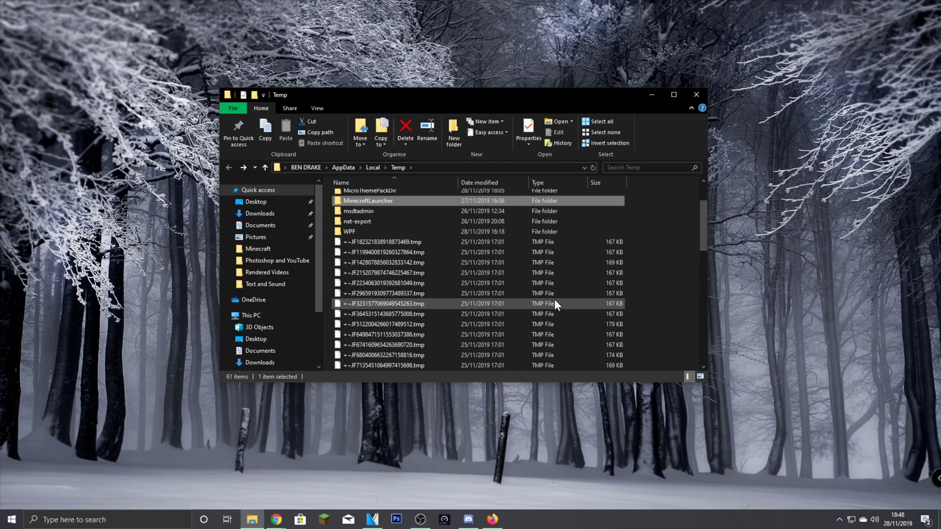
{"action": "scroll", "coordinate": [618, 298], "scroll_direction": "down", "scroll_amount": 12}
{"action": "scroll", "coordinate": [661, 309], "scroll_direction": "up", "scroll_amount": 1}
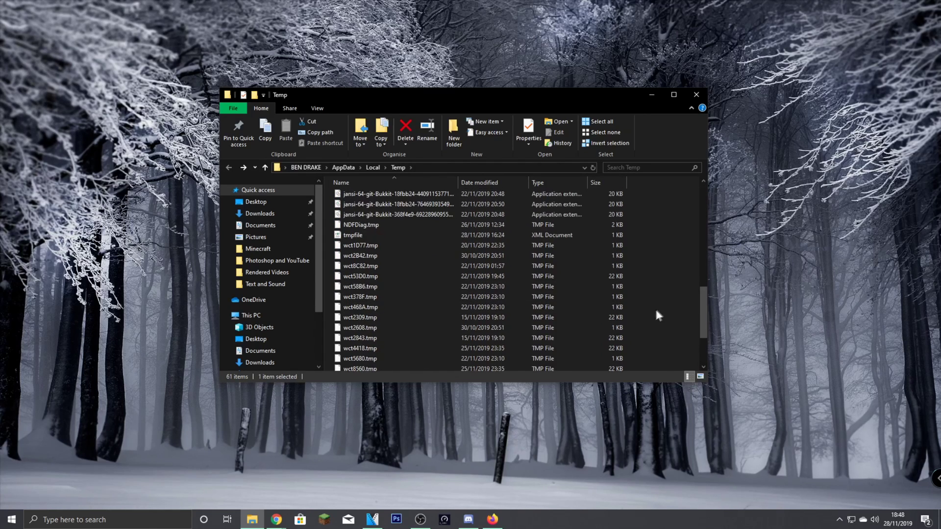
{"action": "scroll", "coordinate": [655, 309], "scroll_direction": "up", "scroll_amount": 3}
{"action": "scroll", "coordinate": [646, 329], "scroll_direction": "down", "scroll_amount": 2}
{"action": "scroll", "coordinate": [646, 331], "scroll_direction": "down", "scroll_amount": 3}
{"action": "scroll", "coordinate": [653, 323], "scroll_direction": "down", "scroll_amount": 1}
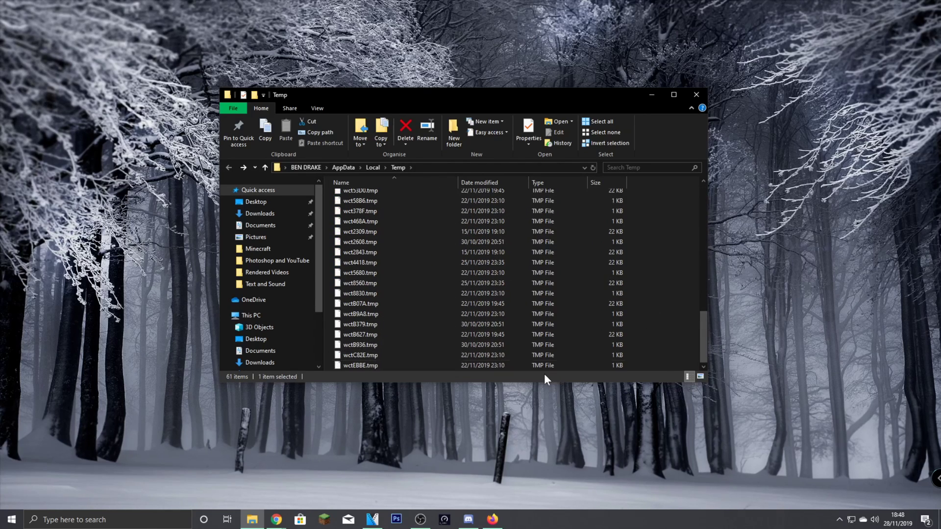
{"action": "left_click", "coordinate": [495, 345]}
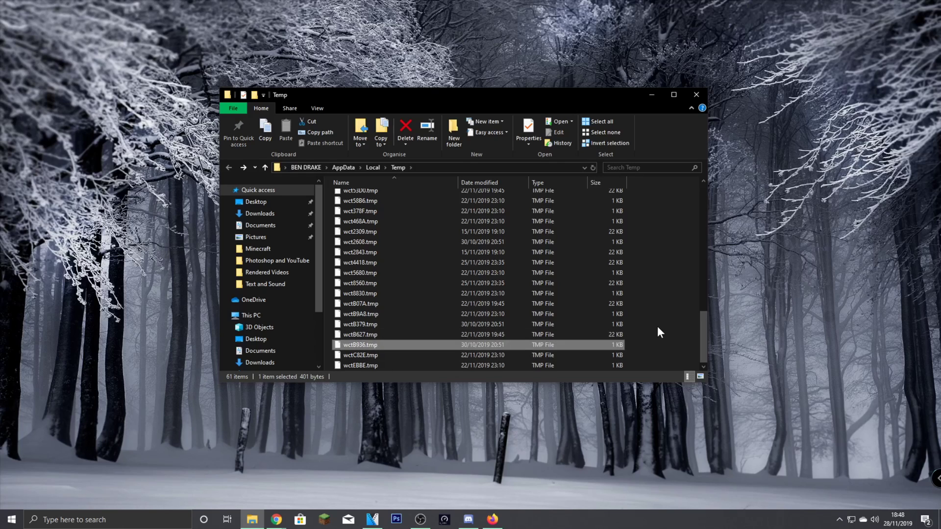
{"action": "scroll", "coordinate": [657, 327], "scroll_direction": "up", "scroll_amount": 7}
{"action": "scroll", "coordinate": [665, 272], "scroll_direction": "down", "scroll_amount": 6}
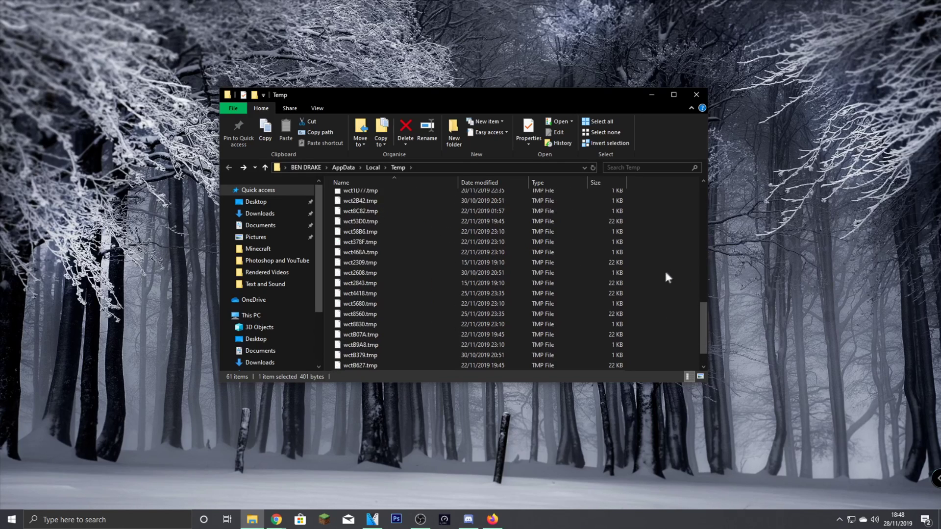
{"action": "scroll", "coordinate": [658, 274], "scroll_direction": "up", "scroll_amount": 8}
{"action": "scroll", "coordinate": [650, 275], "scroll_direction": "up", "scroll_amount": 5}
{"action": "scroll", "coordinate": [646, 274], "scroll_direction": "up", "scroll_amount": 2}
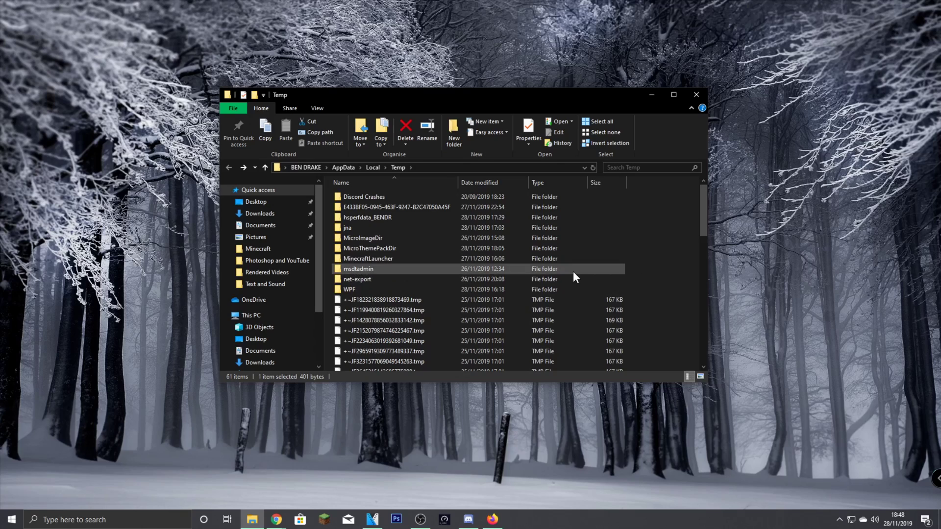
Step: Delete all Temp items, continuing past access-denied folders and skipping the in-use one
{"action": "key", "text": "ctrl+a"}
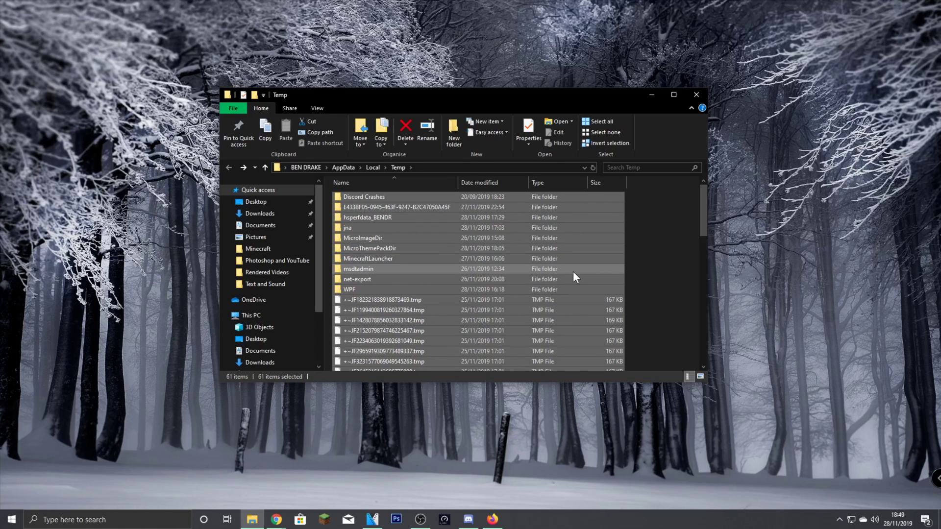
{"action": "key", "text": "Delete"}
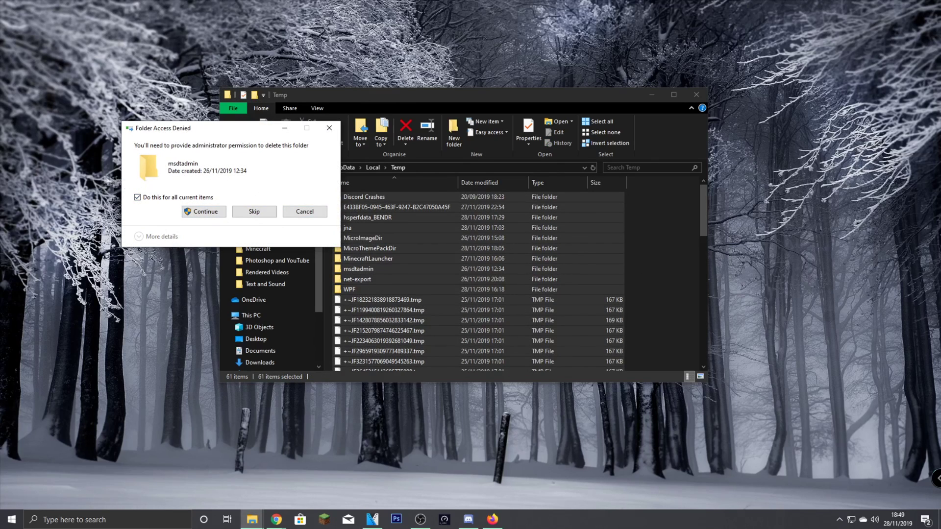
{"action": "left_click", "coordinate": [260, 211]}
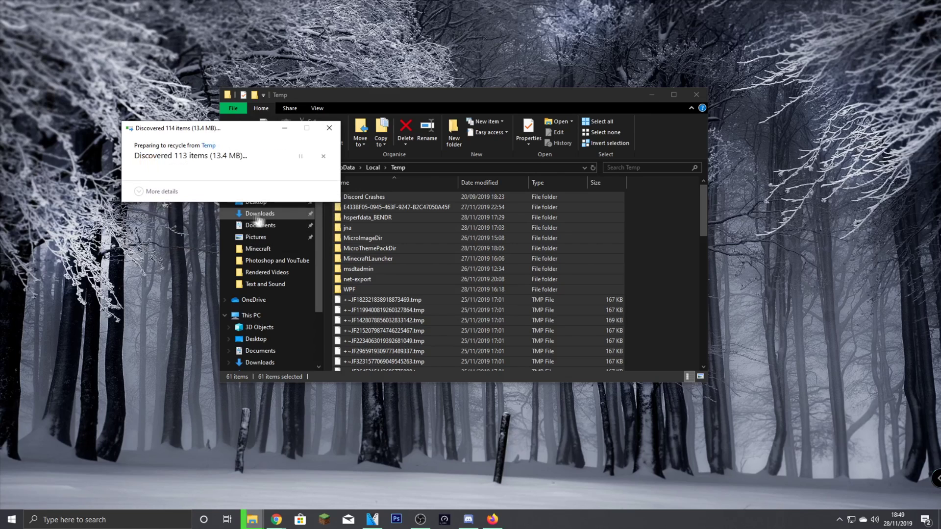
{"action": "left_click", "coordinate": [277, 235]}
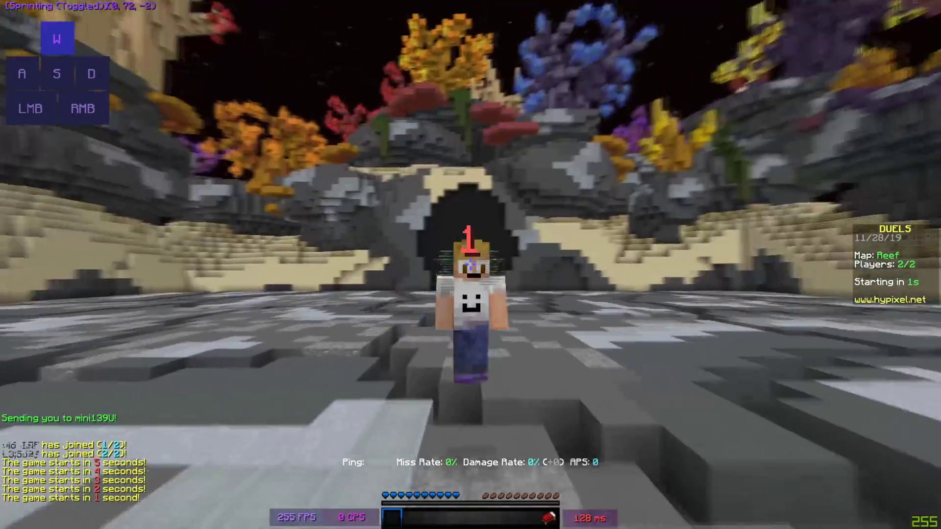
Step: Eat a golden apple, then return to the sword and land repeated hits
{"action": "key", "text": "5"}
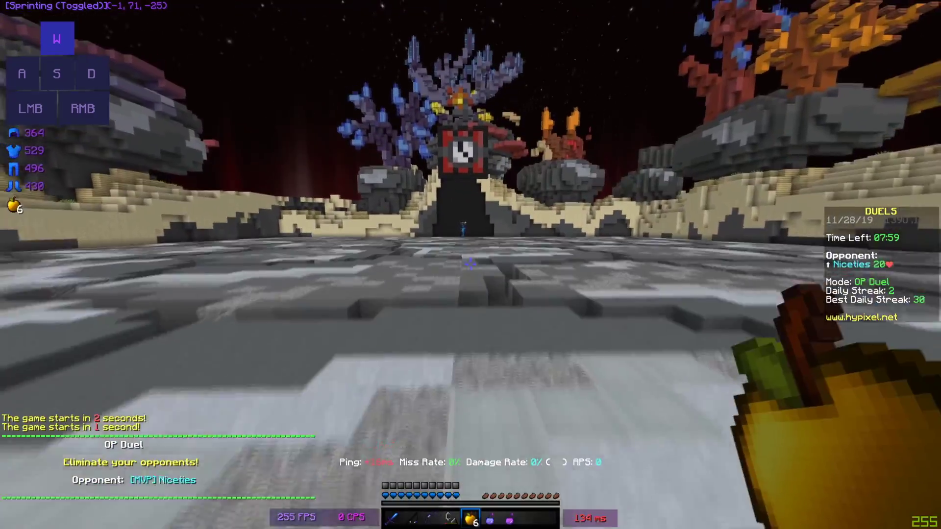
{"action": "right_click", "coordinate": [470, 263]}
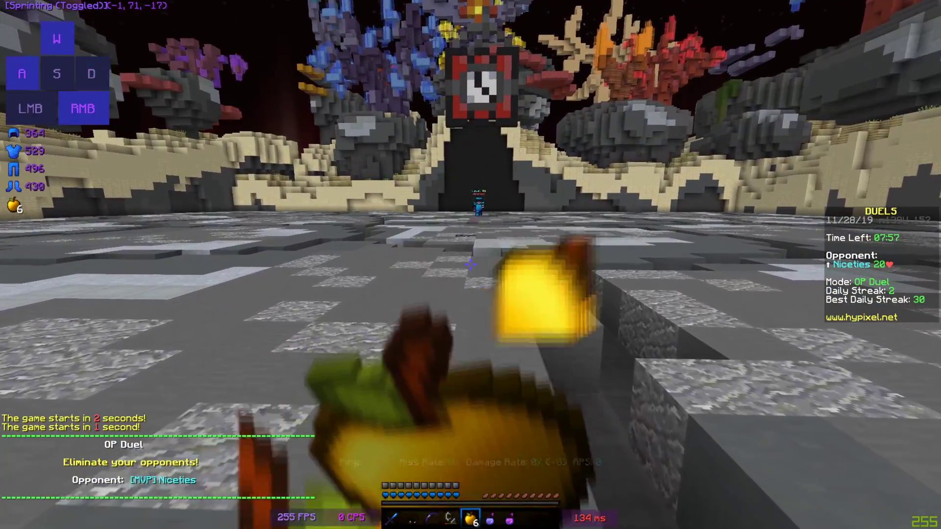
{"action": "key", "text": "2"}
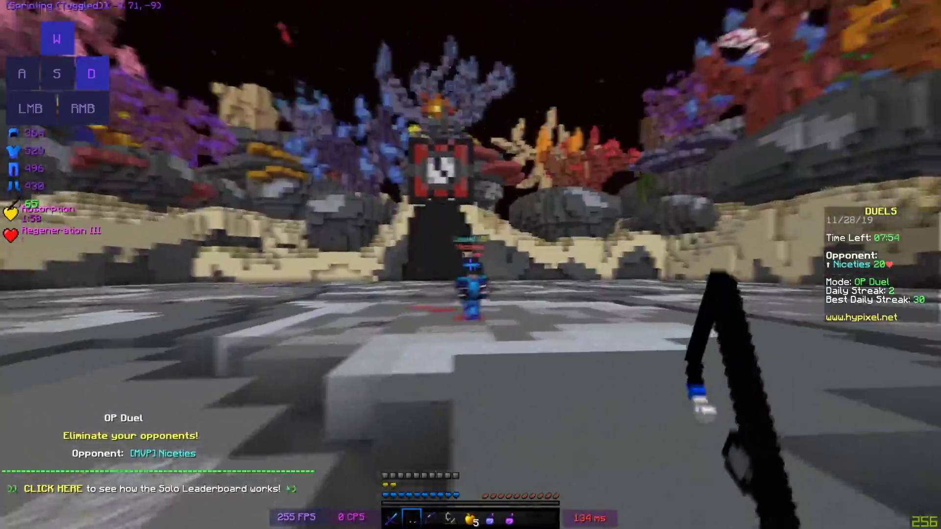
{"action": "key", "text": "1"}
{"action": "left_click", "coordinate": [470, 263]}
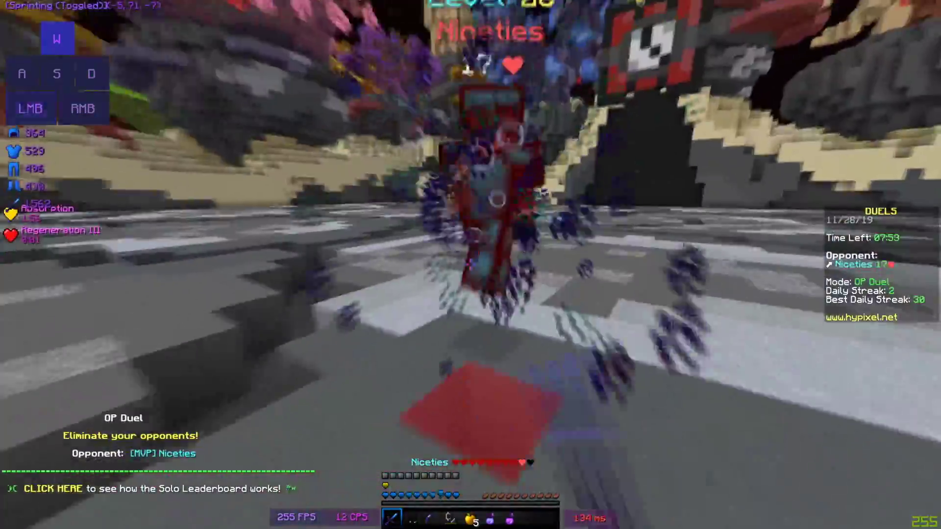
{"action": "left_click", "coordinate": [470, 263]}
{"action": "left_click", "coordinate": [470, 263]}
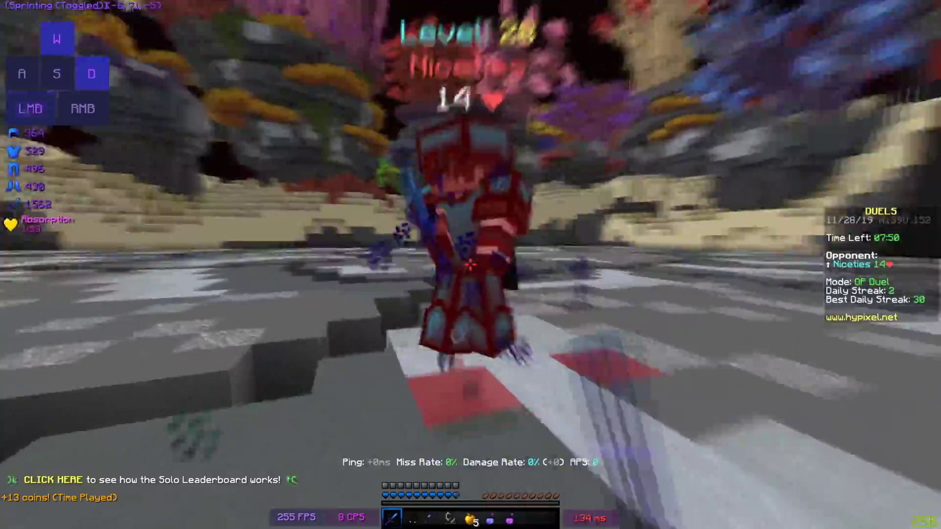
{"action": "left_click", "coordinate": [470, 265]}
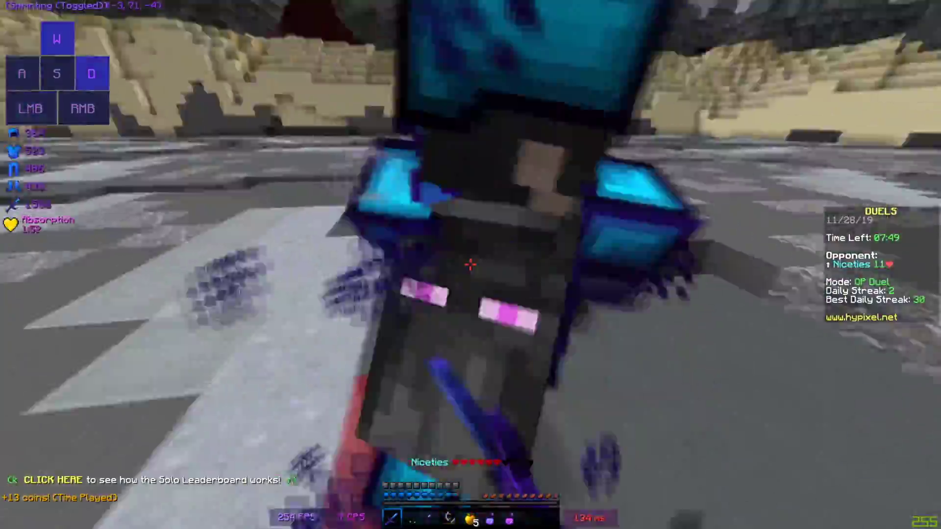
{"action": "left_click", "coordinate": [471, 265]}
Step: Strafe, hit with the fishing rod, and sword the opponent to zero health
{"action": "key", "text": "a"}
{"action": "left_click", "coordinate": [470, 264]}
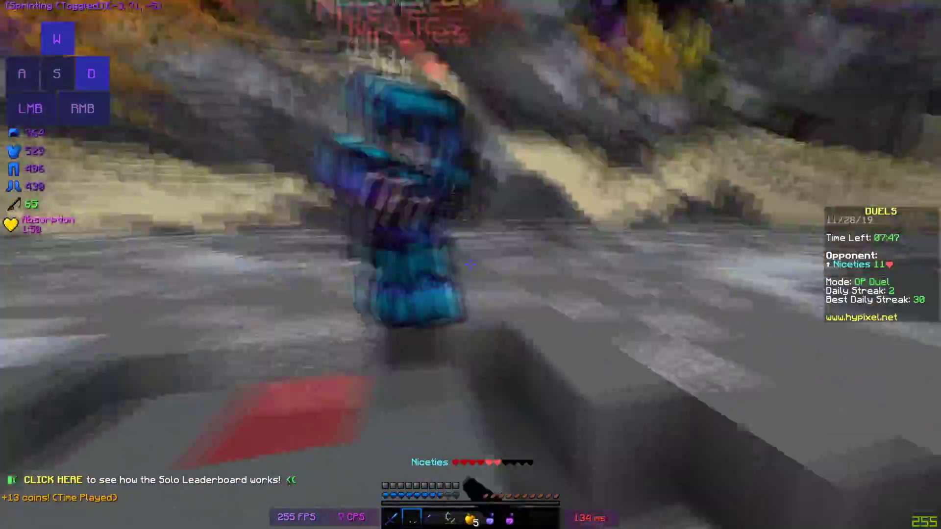
{"action": "left_click", "coordinate": [470, 265]}
{"action": "left_click", "coordinate": [471, 265]}
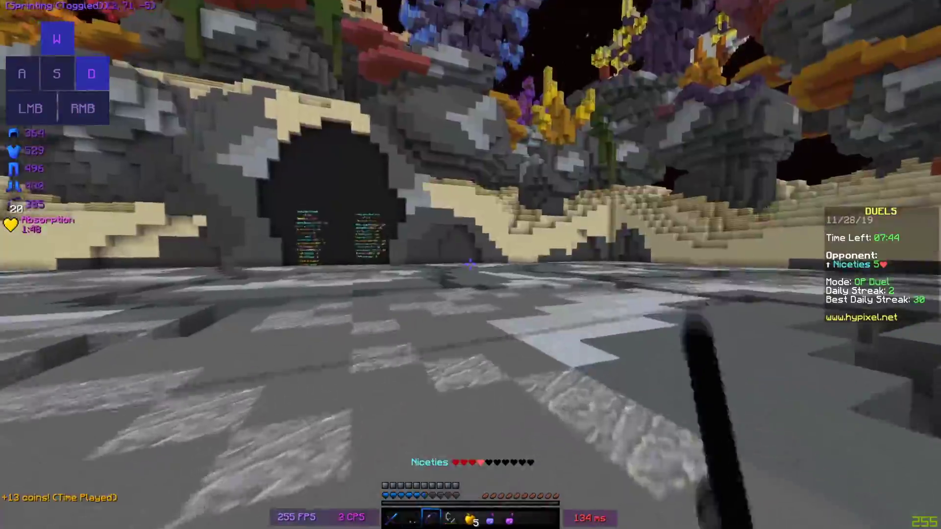
{"action": "key", "text": "2"}
{"action": "right_click", "coordinate": [471, 264]}
{"action": "left_click", "coordinate": [471, 264]}
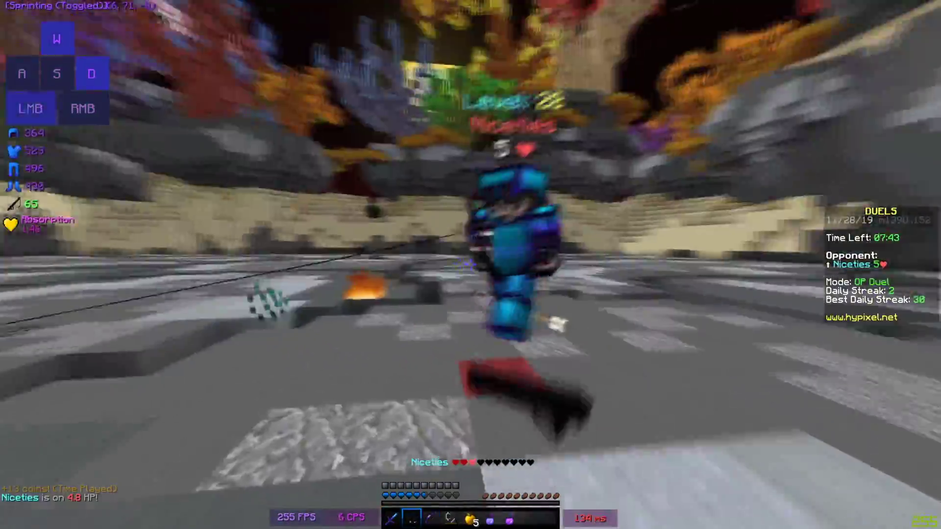
{"action": "key", "text": "1"}
{"action": "left_click", "coordinate": [470, 264]}
{"action": "key", "text": "a"}
{"action": "left_click", "coordinate": [471, 265]}
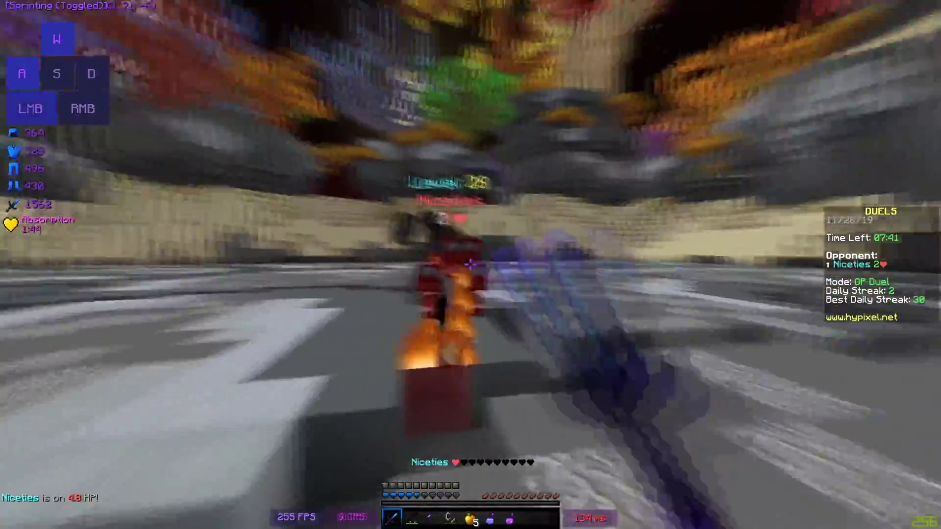
{"action": "left_click", "coordinate": [470, 265]}
{"action": "left_click", "coordinate": [470, 264]}
{"action": "left_click", "coordinate": [470, 264]}
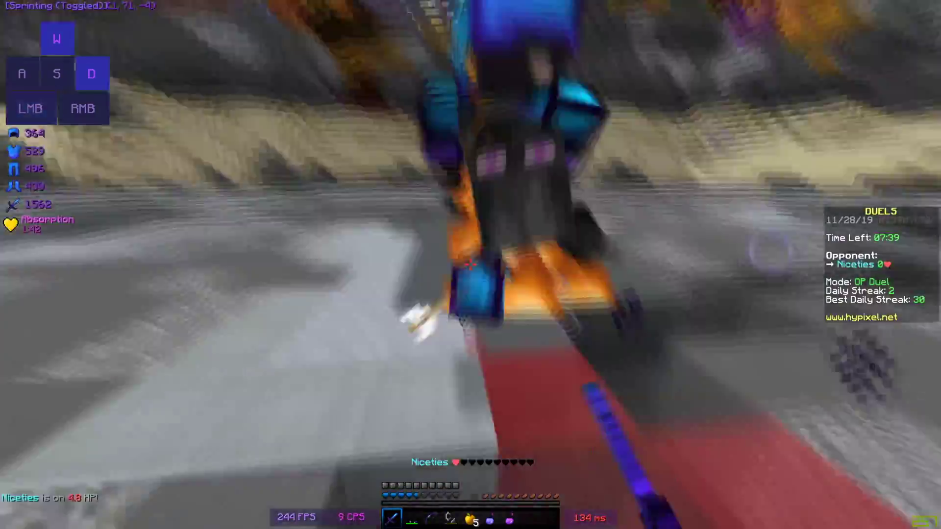
{"action": "left_click", "coordinate": [470, 265]}
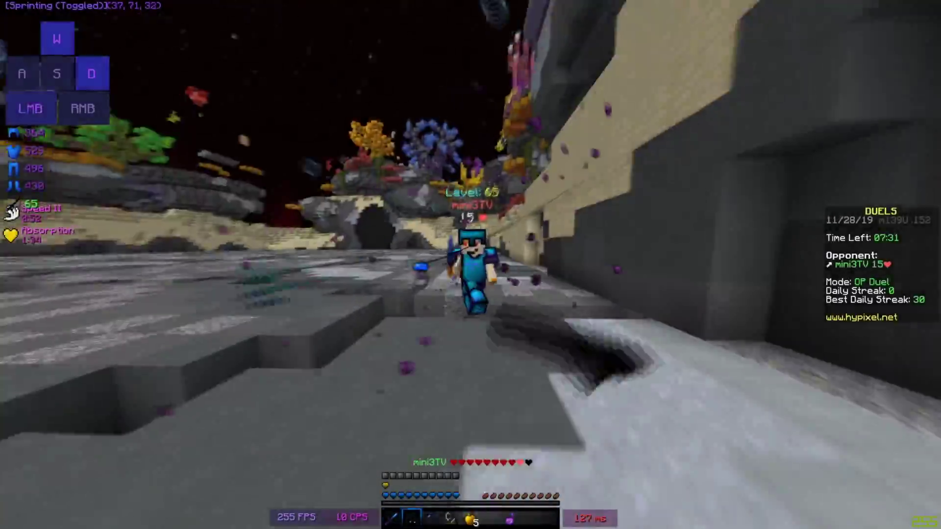
Step: Attack the second opponent, IZE_Rax, with a string of sword hits
{"action": "left_click", "coordinate": [471, 265]}
{"action": "left_click", "coordinate": [470, 265]}
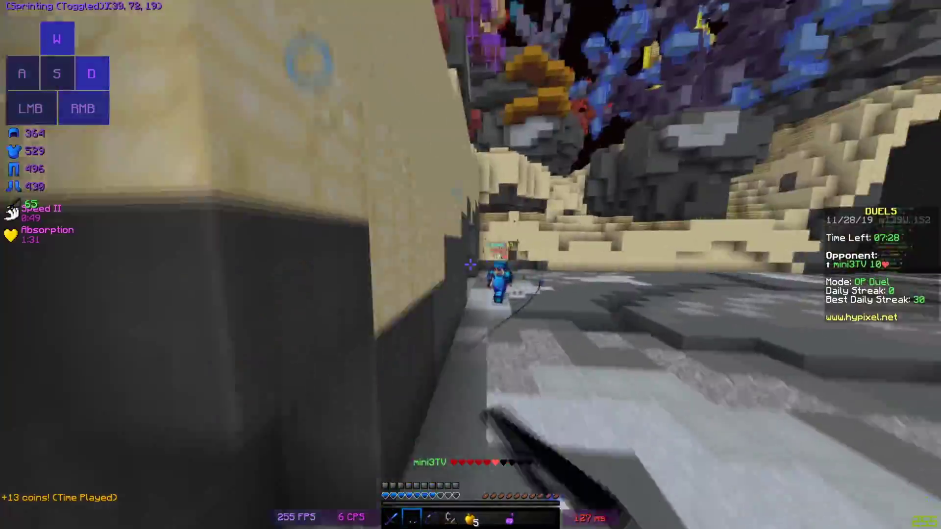
{"action": "left_click", "coordinate": [471, 264]}
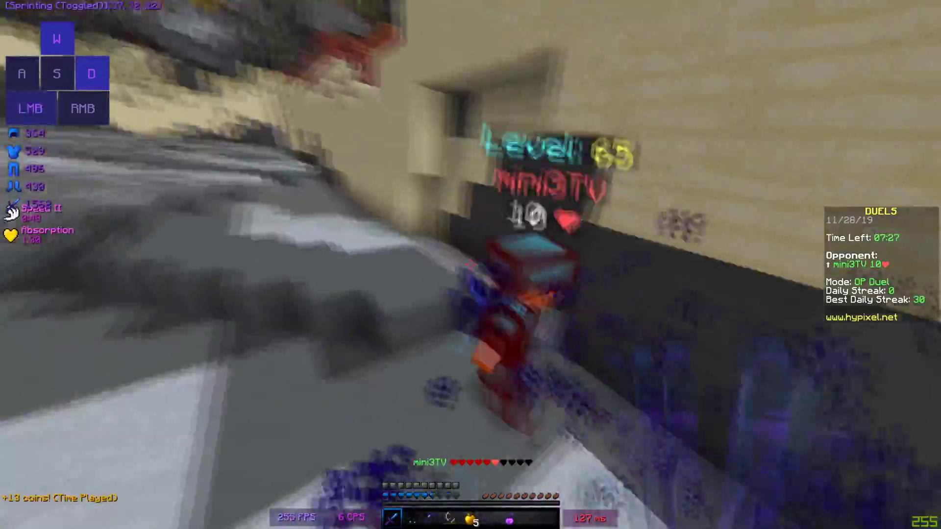
{"action": "left_click", "coordinate": [470, 265]}
{"action": "left_click", "coordinate": [471, 265]}
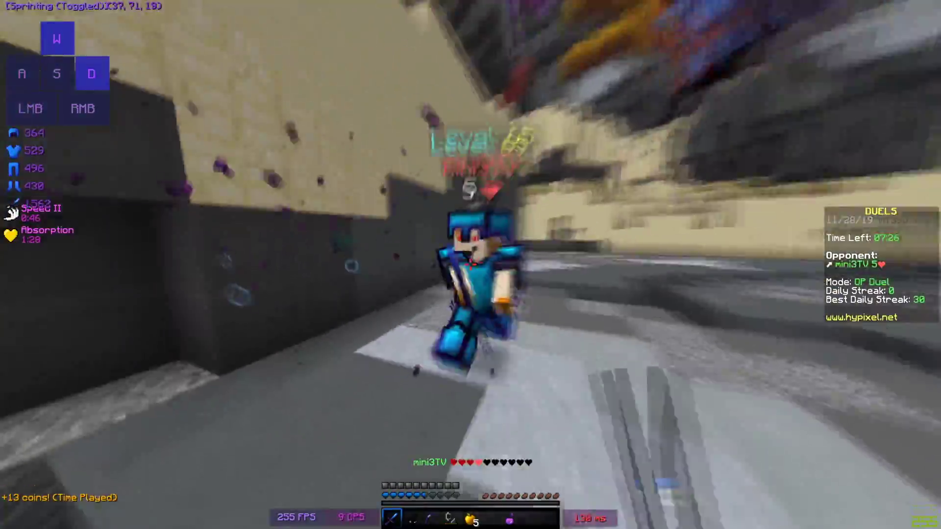
{"action": "left_click", "coordinate": [471, 264]}
{"action": "left_click", "coordinate": [471, 265]}
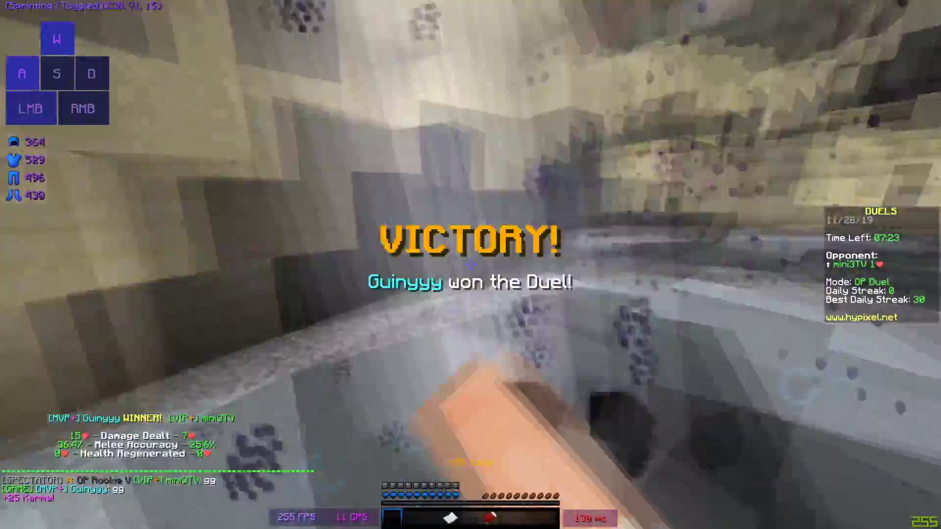
{"action": "key", "text": "2"}
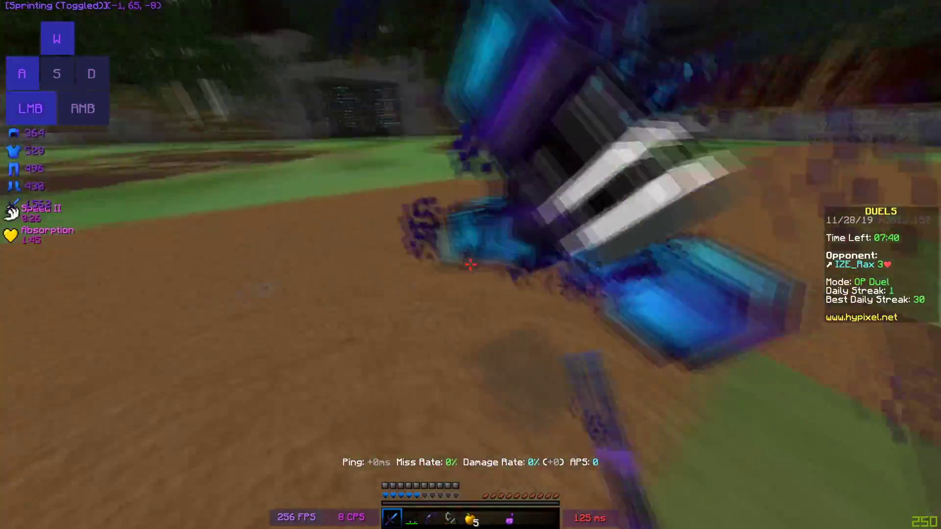
Step: Land the final hit on IZE_Rax, then use the play-again paper to queue against Niceties
{"action": "left_click", "coordinate": [470, 265]}
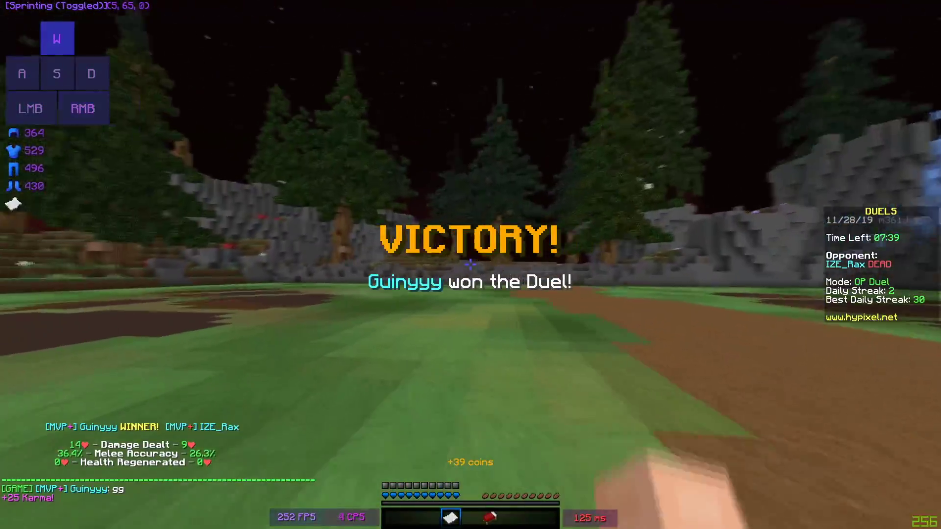
{"action": "right_click", "coordinate": [471, 264]}
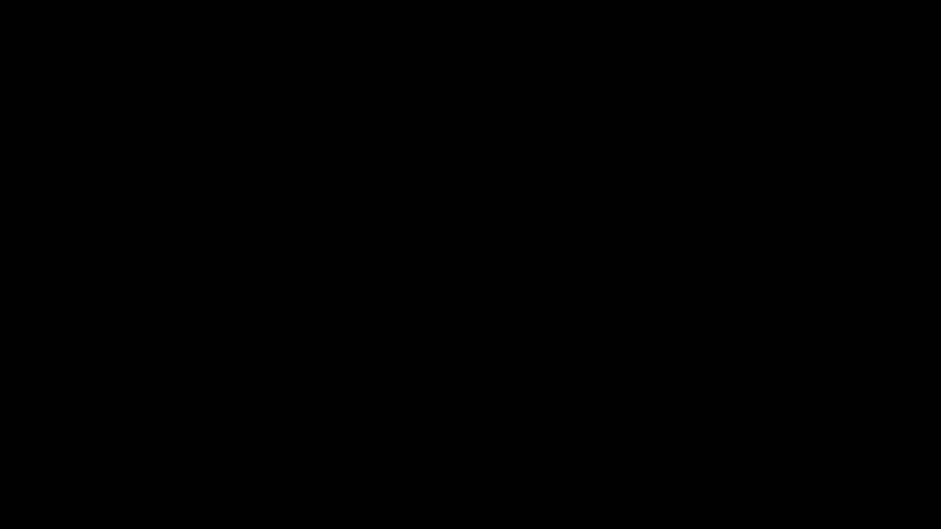
Step: Eat a golden apple, back away, then move in toward the opponent
{"action": "right_click", "coordinate": [470, 264]}
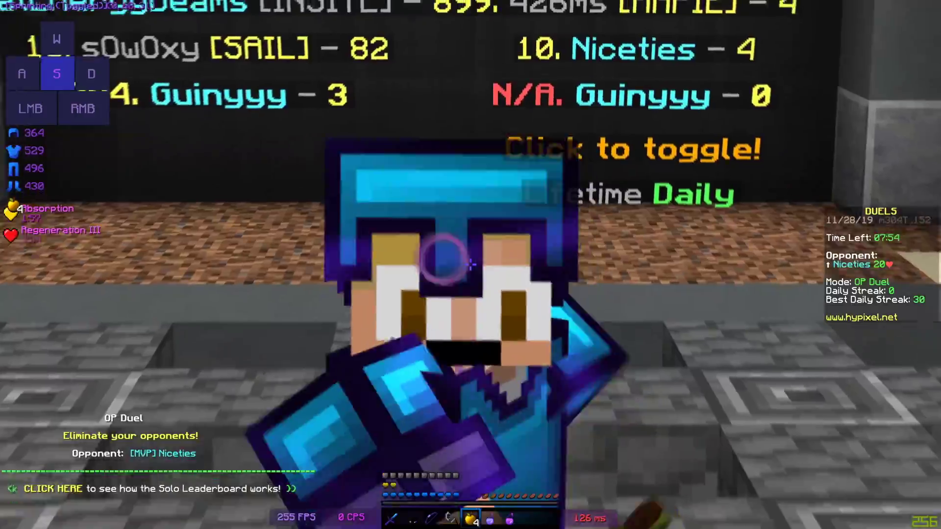
{"action": "key", "text": "s"}
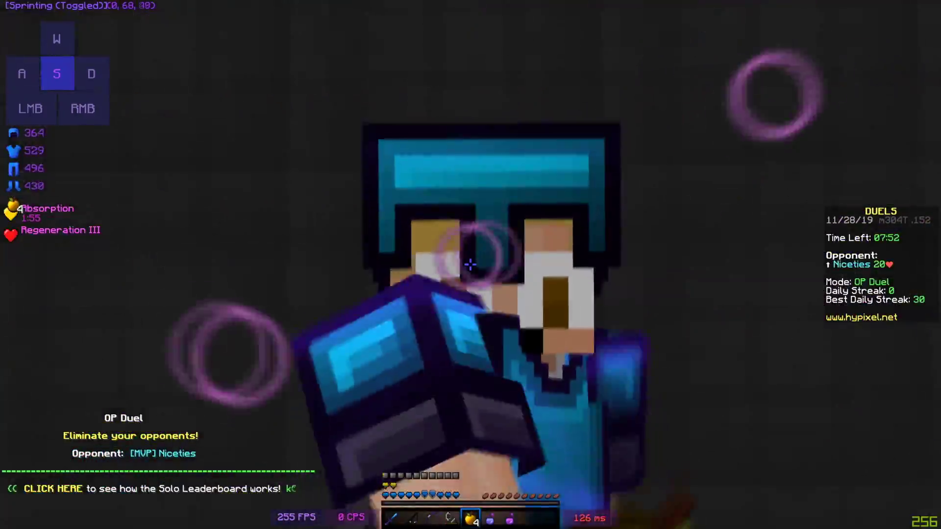
{"action": "key", "text": "w"}
{"action": "key", "text": "2"}
{"action": "key", "text": "d"}
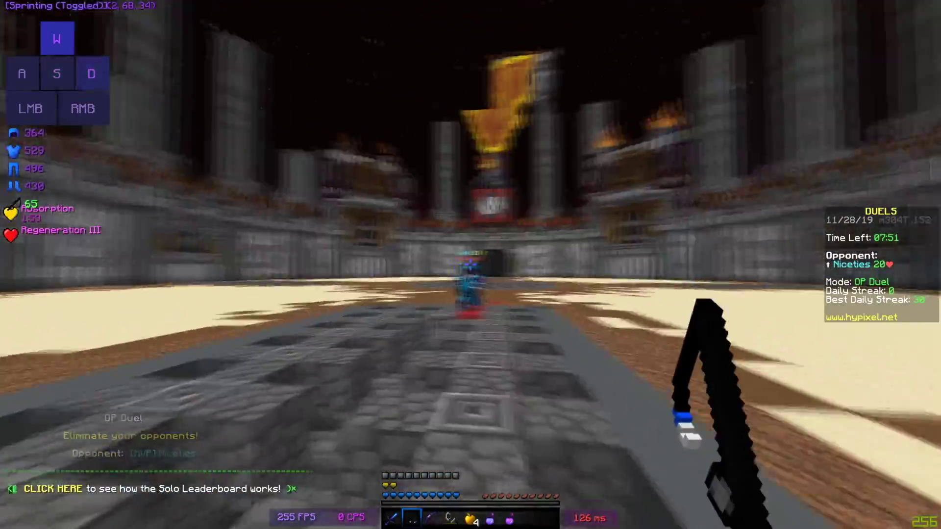
Step: Switch to the sword and hit Niceties while strafing around him
{"action": "key", "text": "1"}
{"action": "key", "text": "d"}
{"action": "left_click", "coordinate": [470, 265]}
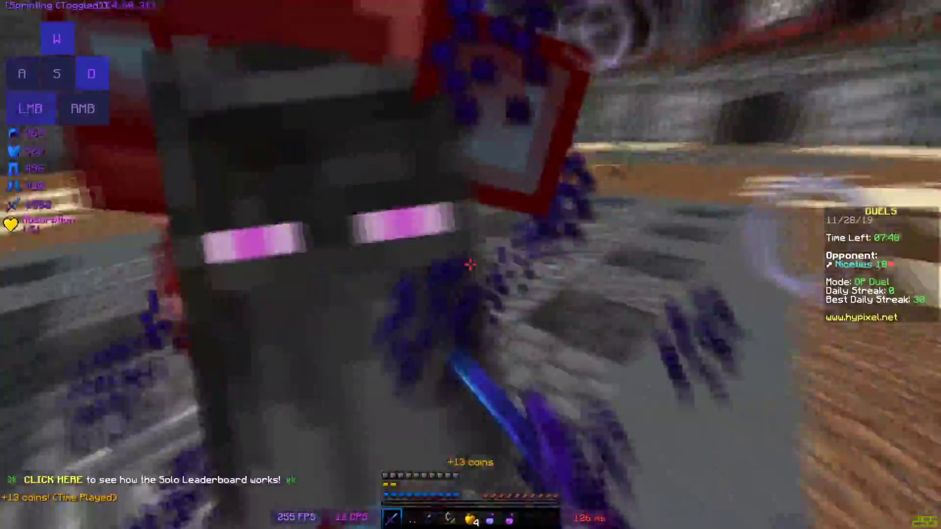
{"action": "left_click", "coordinate": [471, 264]}
{"action": "left_click", "coordinate": [470, 264]}
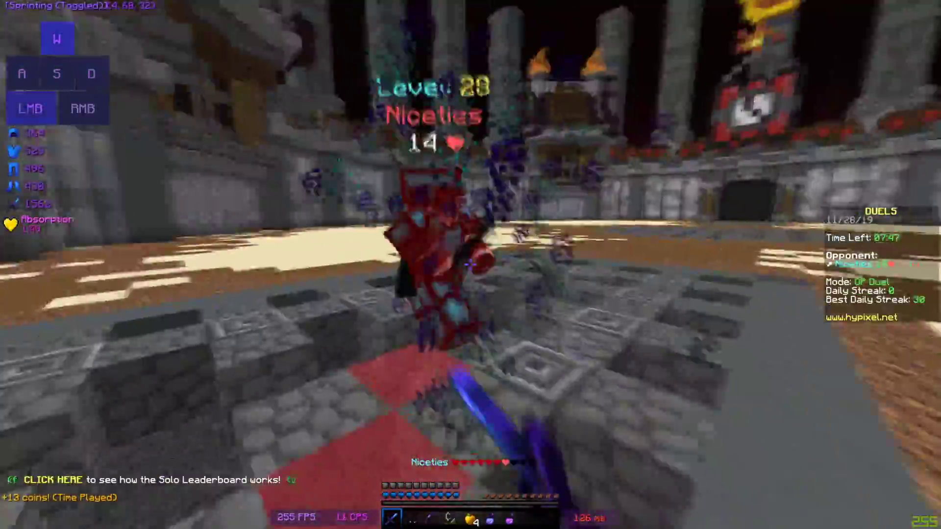
Step: Strafe both ways to finish Niceties, then queue again with the play-again paper
{"action": "key", "text": "d"}
{"action": "left_click", "coordinate": [470, 264]}
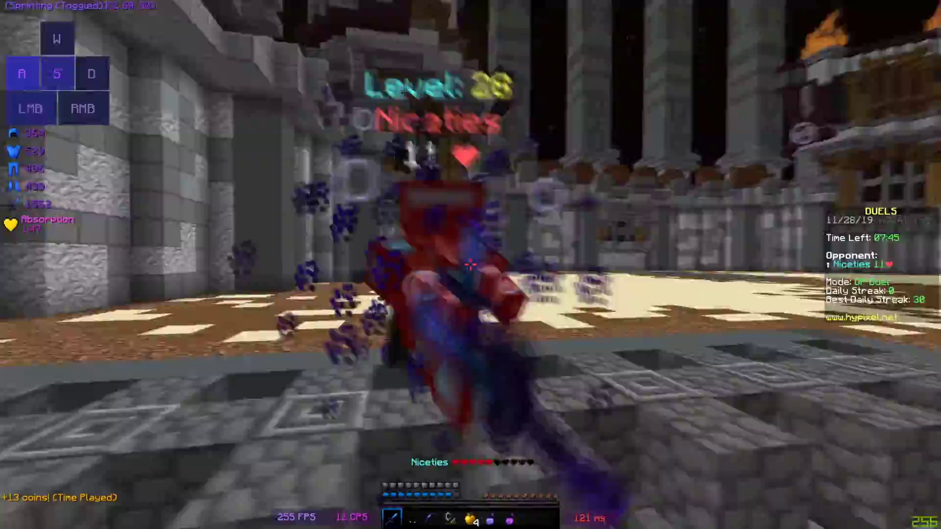
{"action": "left_click", "coordinate": [470, 265]}
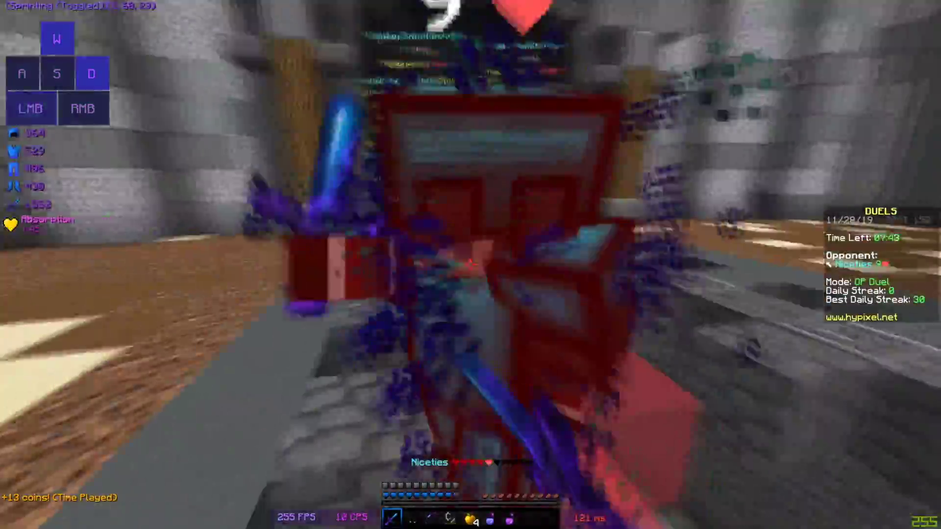
{"action": "key", "text": "a"}
{"action": "left_click", "coordinate": [471, 265]}
{"action": "left_click", "coordinate": [470, 265]}
{"action": "left_click", "coordinate": [471, 265]}
{"action": "left_click", "coordinate": [471, 265]}
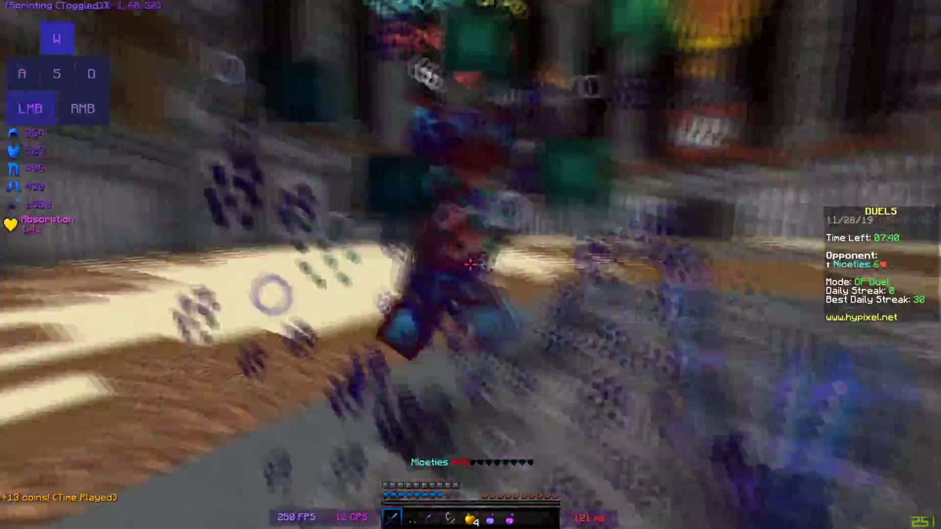
{"action": "left_click", "coordinate": [471, 265]}
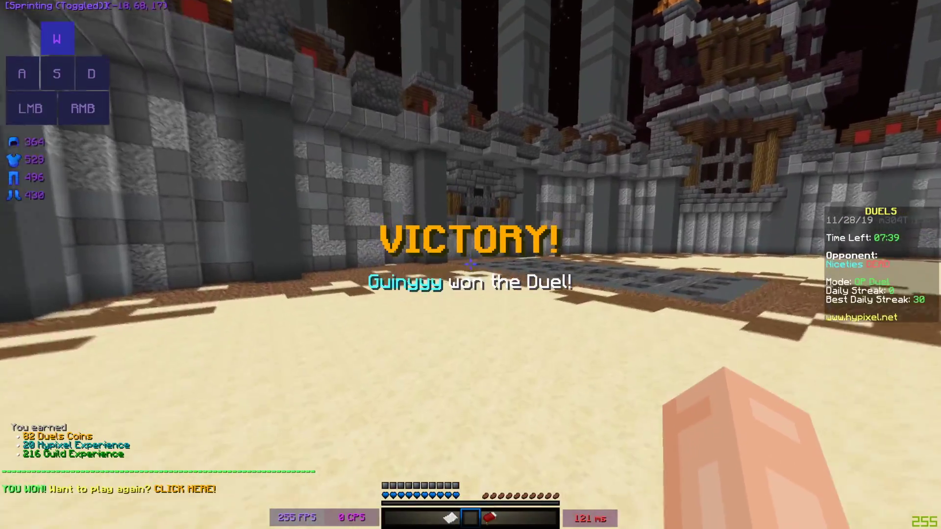
{"action": "key", "text": "4"}
{"action": "right_click", "coordinate": [471, 264]}
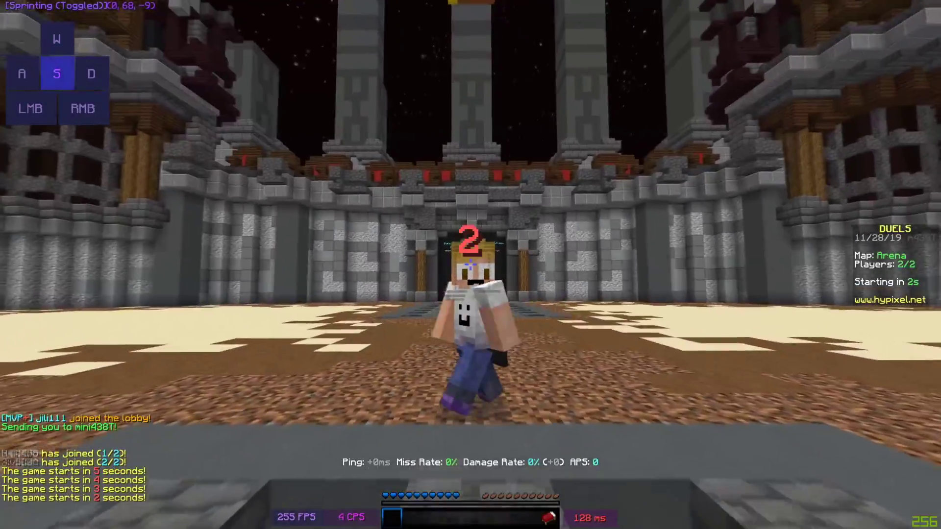
Step: Go first-person, run into the arena, eat a golden apple and strike Niceties
{"action": "key", "text": "F5"}
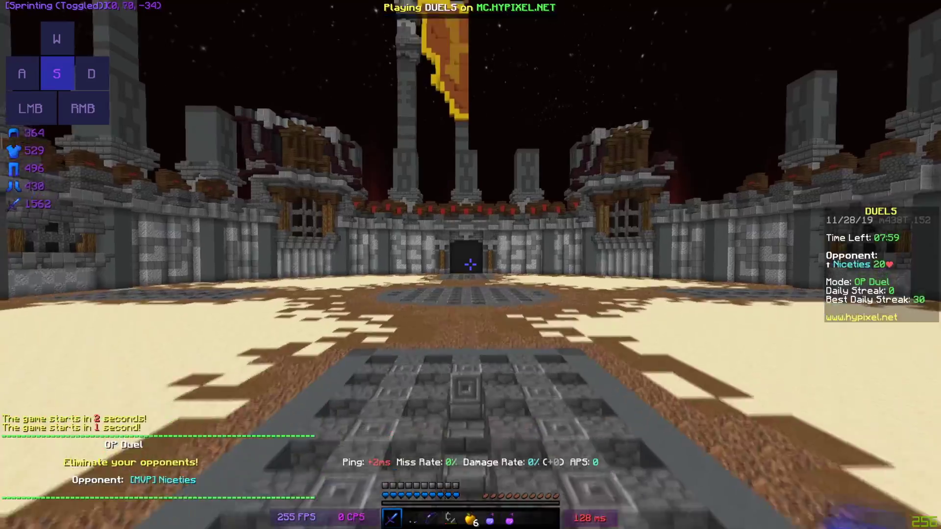
{"action": "key", "text": "w"}
{"action": "right_click", "coordinate": [470, 265]}
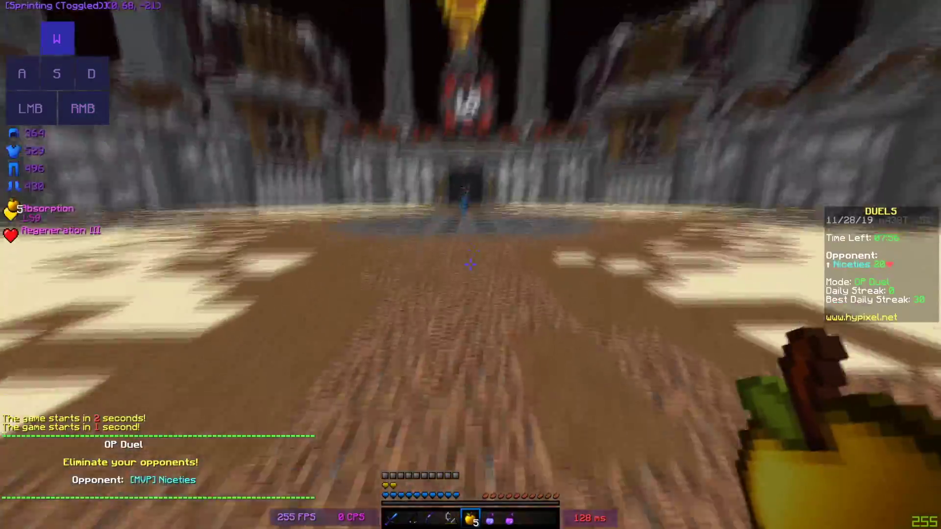
{"action": "key", "text": "2"}
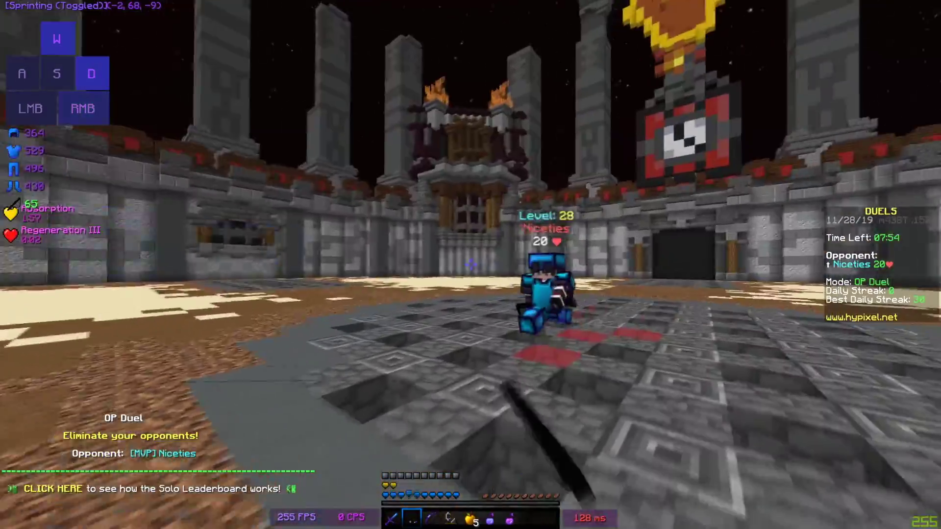
{"action": "key", "text": "1"}
{"action": "left_click", "coordinate": [470, 265]}
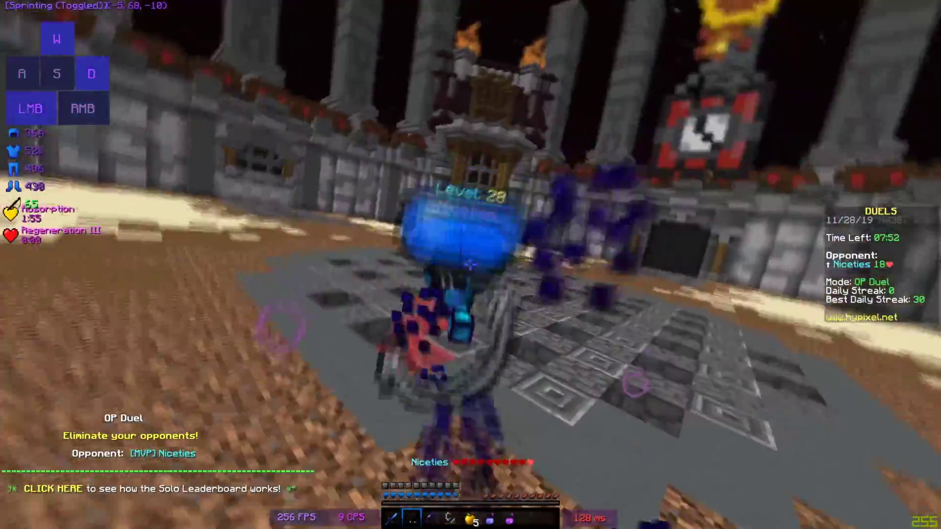
Step: Cast the fishing rod at Niceties, then return to the sword and keep hitting
{"action": "key", "text": "2"}
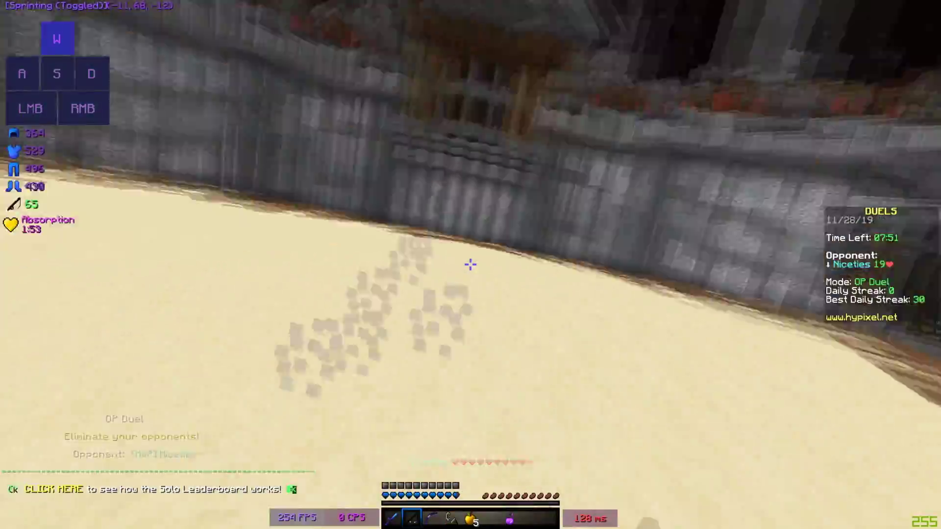
{"action": "right_click", "coordinate": [471, 265]}
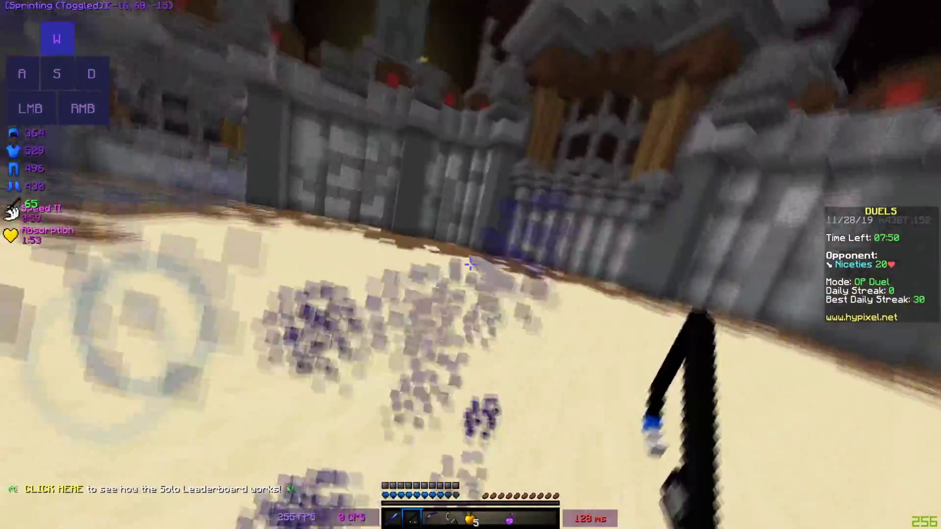
{"action": "key", "text": "1"}
{"action": "left_click", "coordinate": [470, 265]}
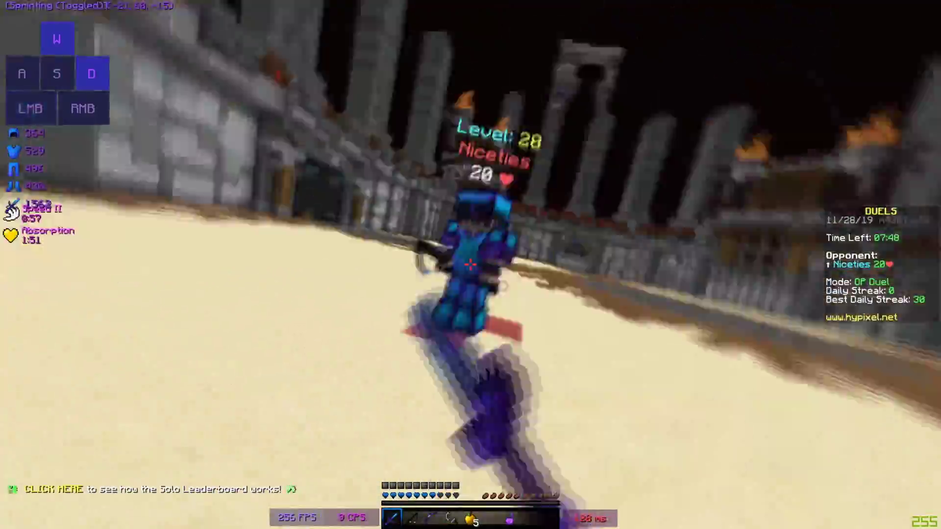
{"action": "left_click", "coordinate": [471, 265]}
{"action": "left_click", "coordinate": [470, 265]}
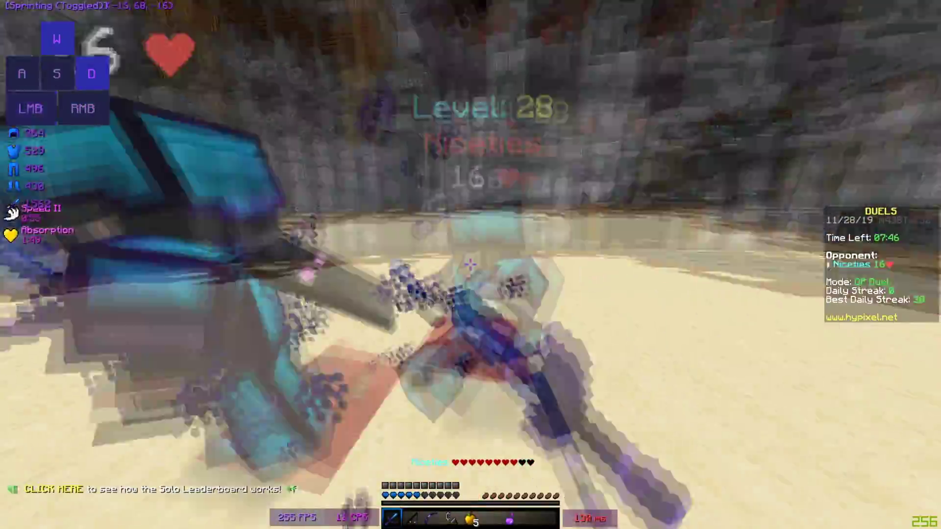
{"action": "left_click", "coordinate": [470, 265]}
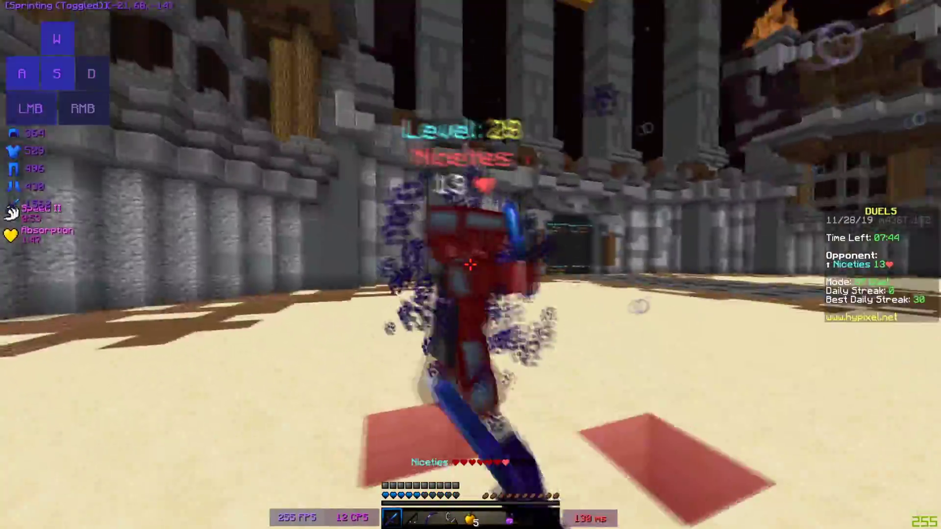
{"action": "left_click", "coordinate": [470, 265]}
Step: Strafe both ways to land the finishing hits, then join the next duel
{"action": "key", "text": "d"}
{"action": "left_click", "coordinate": [470, 265]}
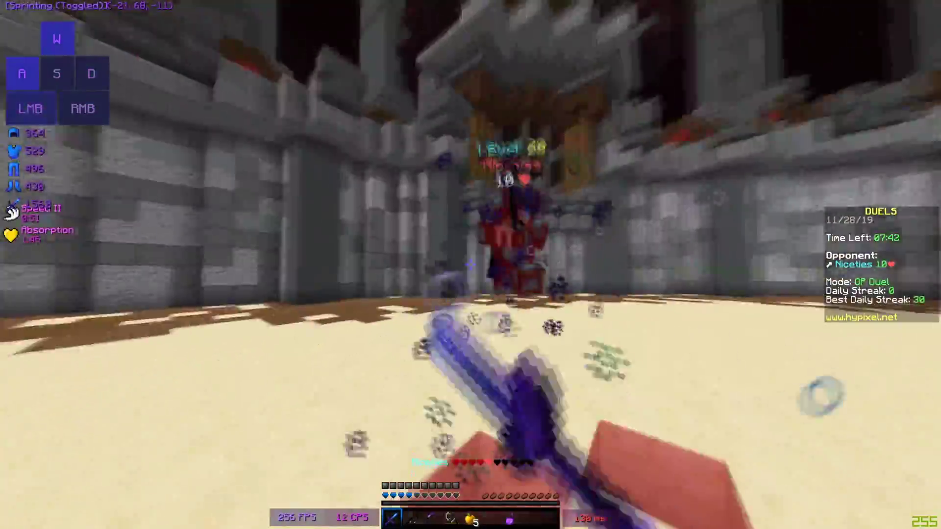
{"action": "left_click", "coordinate": [470, 265]}
{"action": "key", "text": "a"}
{"action": "left_click", "coordinate": [470, 266]}
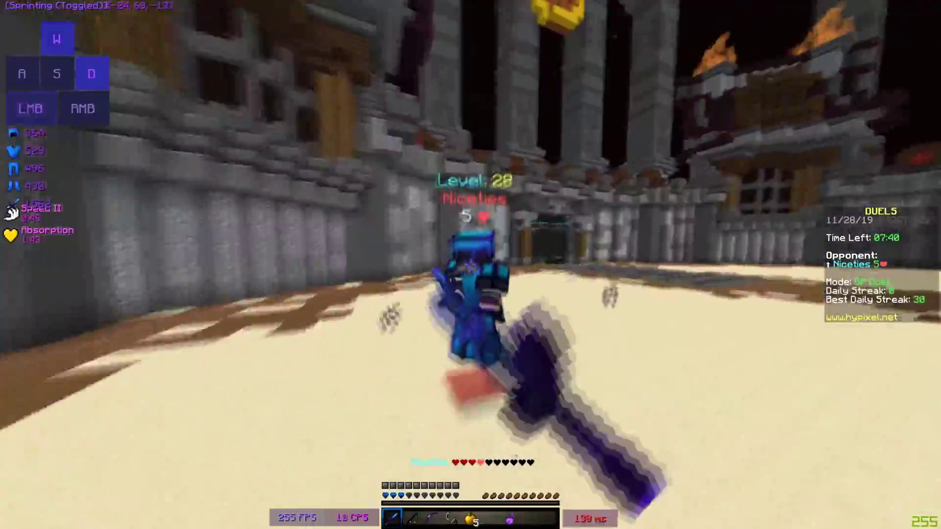
{"action": "left_click", "coordinate": [470, 265]}
{"action": "left_click", "coordinate": [471, 264]}
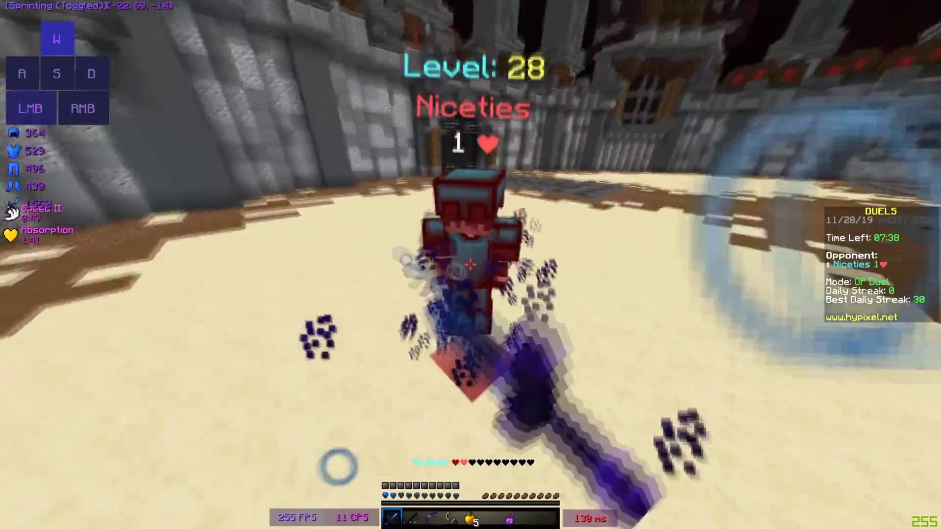
{"action": "key", "text": "4"}
{"action": "right_click", "coordinate": [471, 265]}
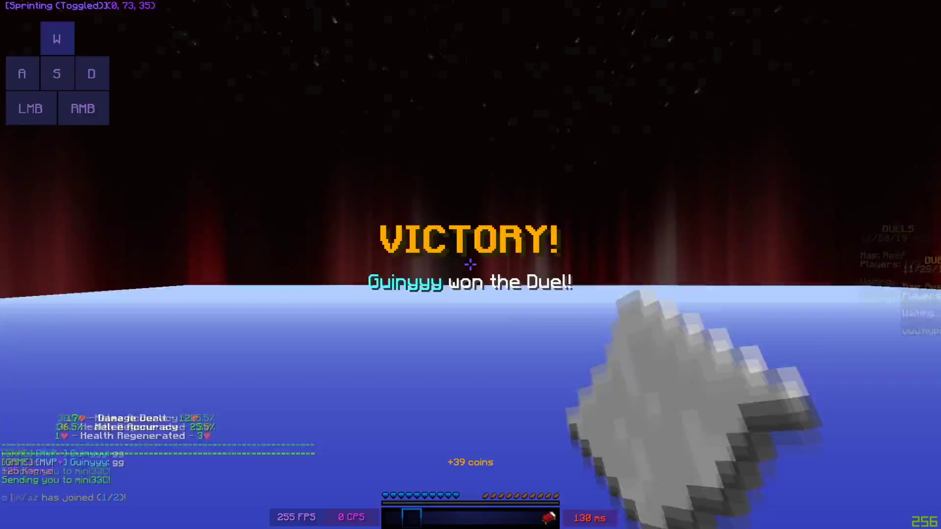
Step: Walk forward, eat the slot-5 golden apple, and start hitting Niceties with the sword
{"action": "key", "text": "w"}
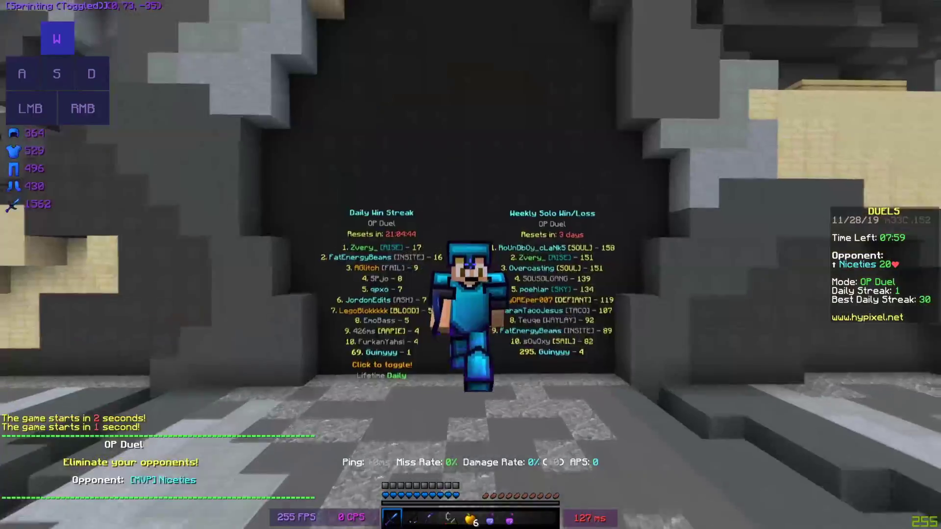
{"action": "key", "text": "5"}
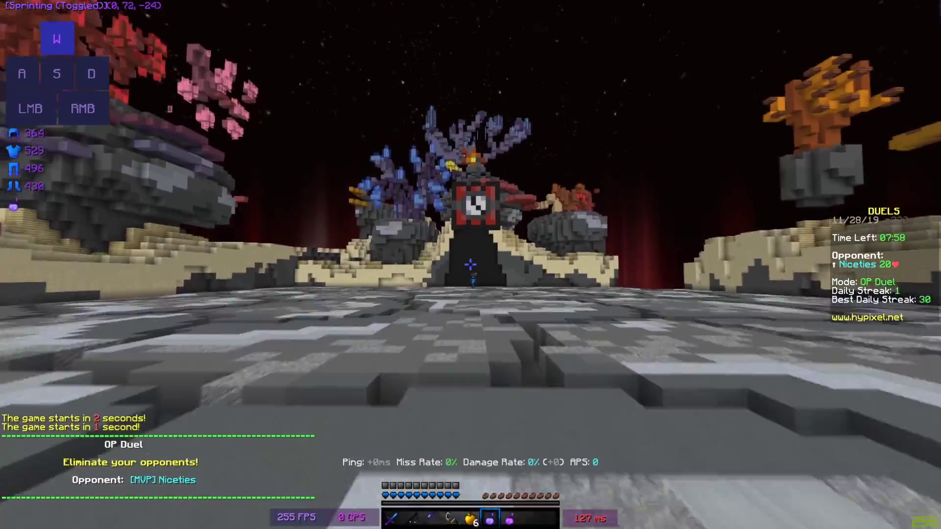
{"action": "right_click", "coordinate": [471, 264]}
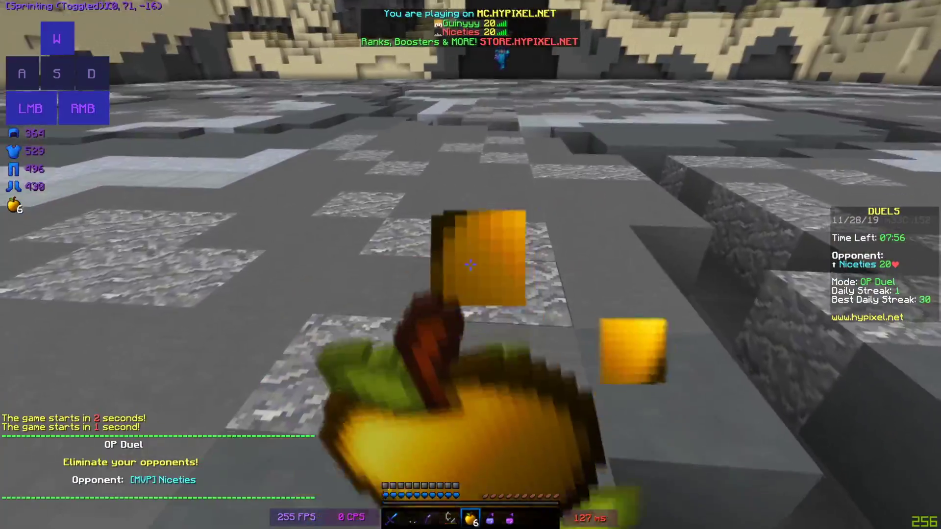
{"action": "key", "text": "1"}
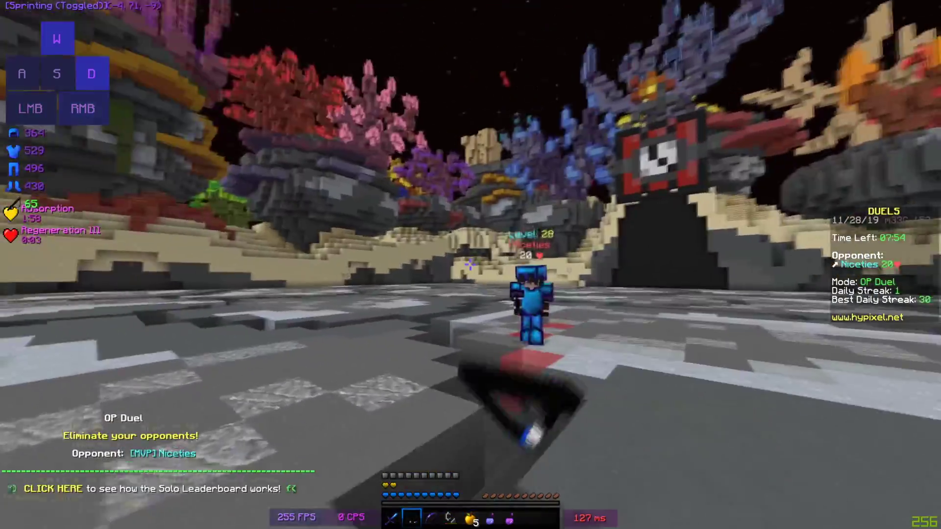
{"action": "left_click", "coordinate": [471, 265]}
{"action": "left_click", "coordinate": [470, 265]}
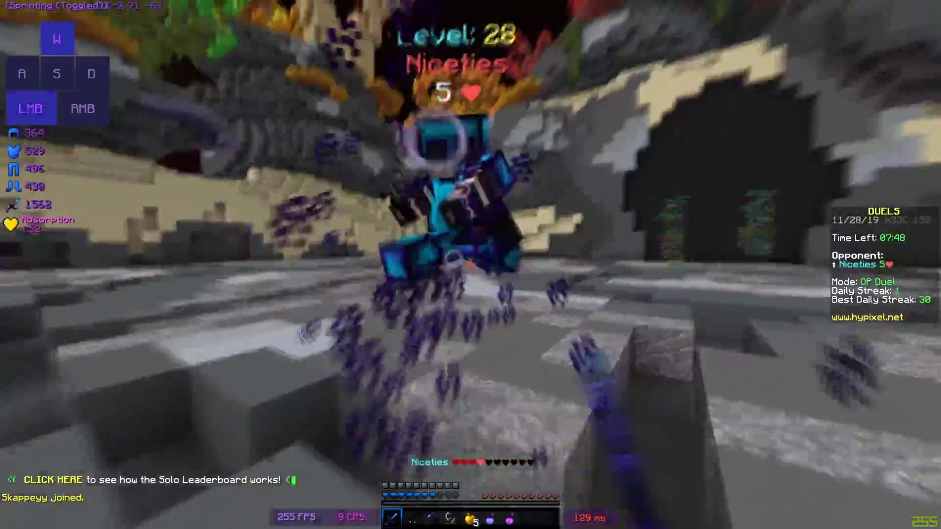
Step: Hit Niceties from 5 to 2 health, land the final blow, and queue again
{"action": "left_click", "coordinate": [471, 264]}
{"action": "left_click", "coordinate": [471, 264]}
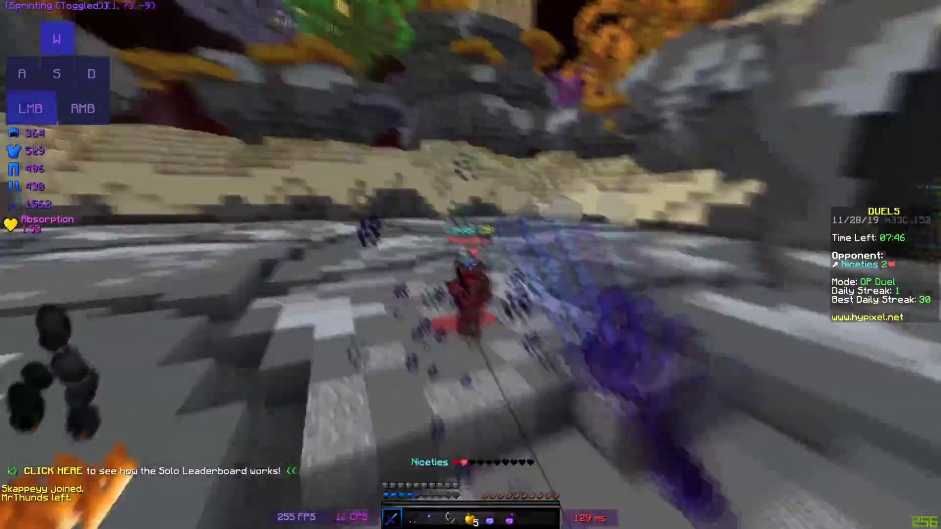
{"action": "left_click", "coordinate": [471, 265]}
{"action": "left_click", "coordinate": [470, 265]}
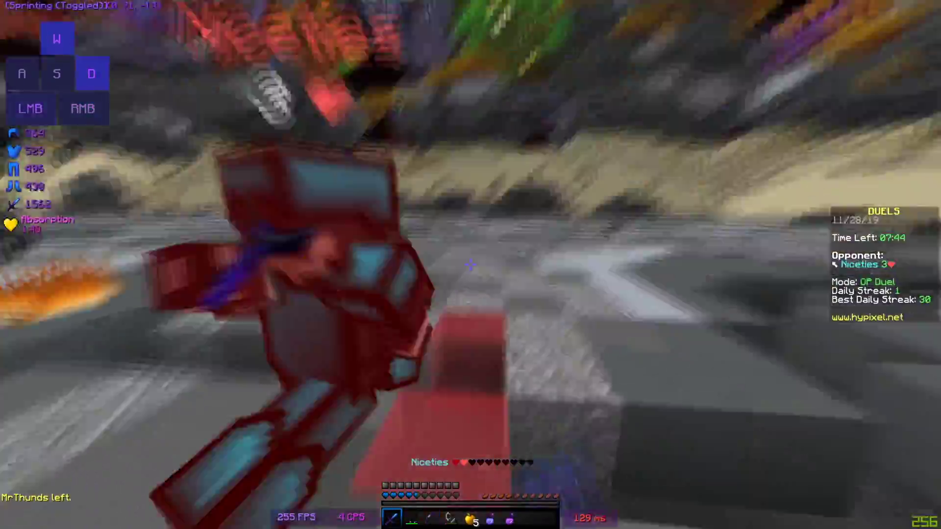
{"action": "left_click", "coordinate": [471, 264]}
{"action": "left_click", "coordinate": [470, 265]}
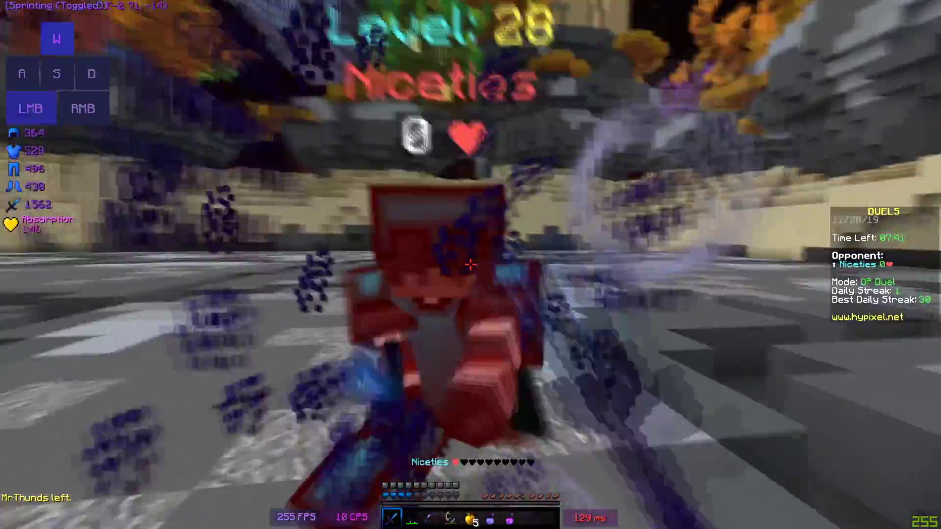
{"action": "key", "text": "2"}
{"action": "right_click", "coordinate": [471, 264]}
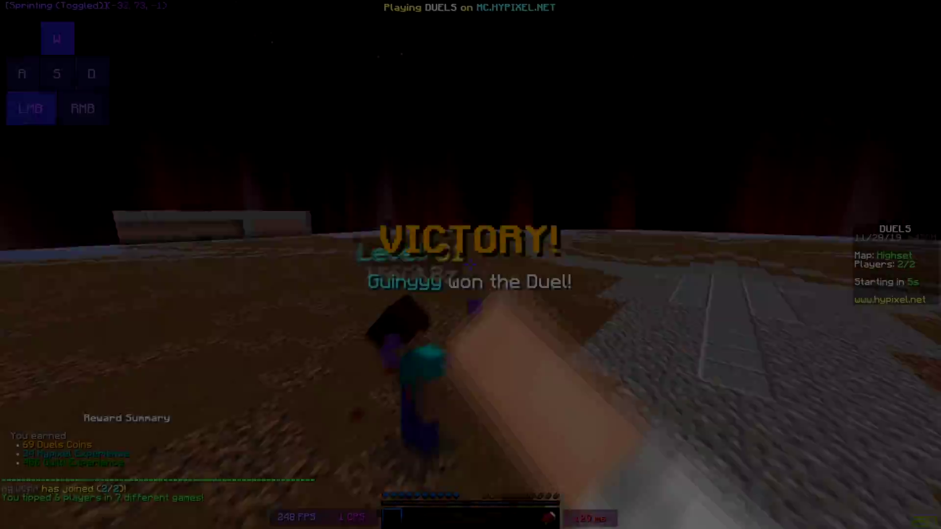
Step: Select hotbar slot 1 during the countdown and eat a golden apple
{"action": "key", "text": "1"}
{"action": "left_click", "coordinate": [470, 264]}
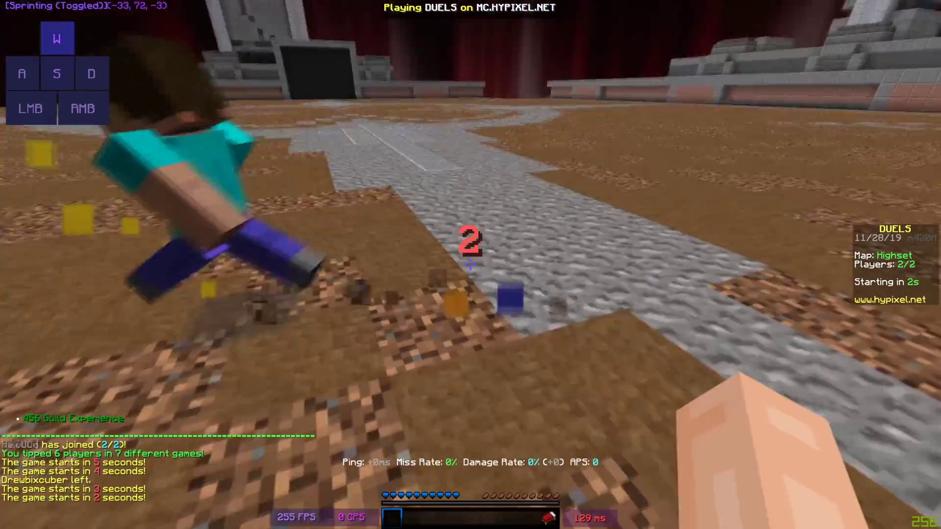
{"action": "left_click", "coordinate": [470, 265]}
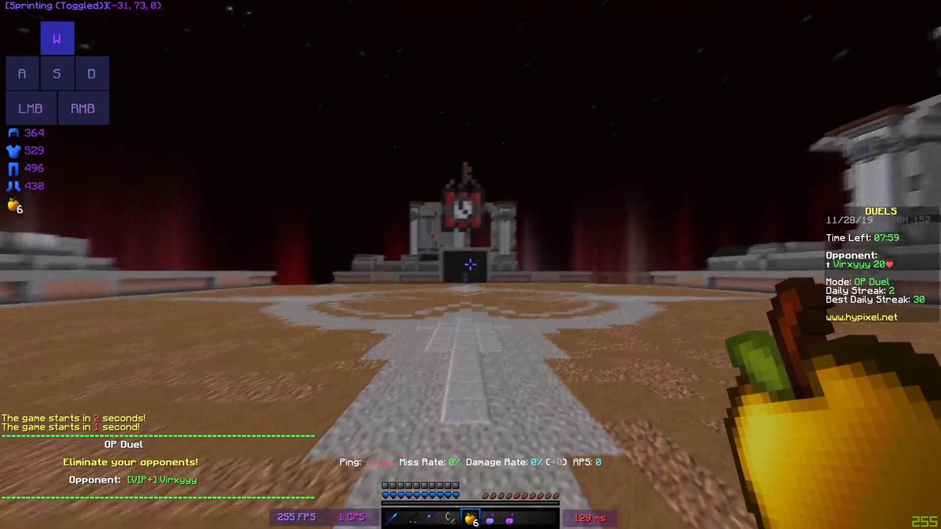
{"action": "left_click", "coordinate": [471, 264]}
{"action": "right_click", "coordinate": [471, 265]}
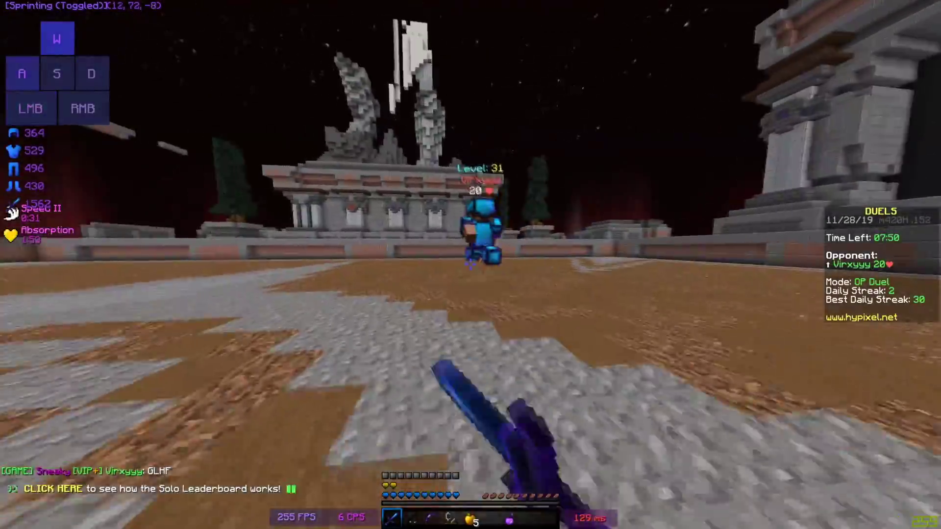
Step: Hit Virxyyy while strafing, dropping his health from 20 through 15 and 12 to 5
{"action": "left_click", "coordinate": [470, 265]}
{"action": "left_click", "coordinate": [471, 265]}
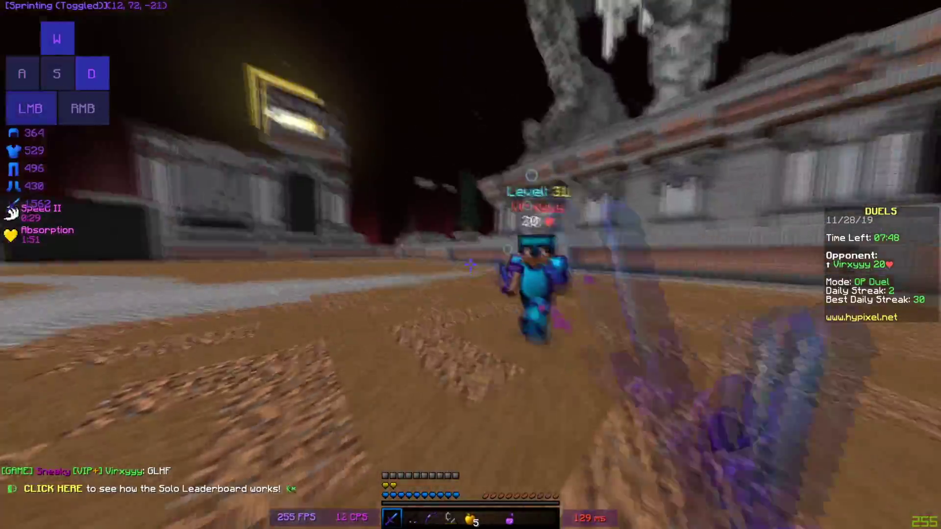
{"action": "left_click", "coordinate": [471, 264]}
{"action": "left_click", "coordinate": [470, 264]}
{"action": "left_click", "coordinate": [470, 265]}
{"action": "left_click", "coordinate": [470, 265]}
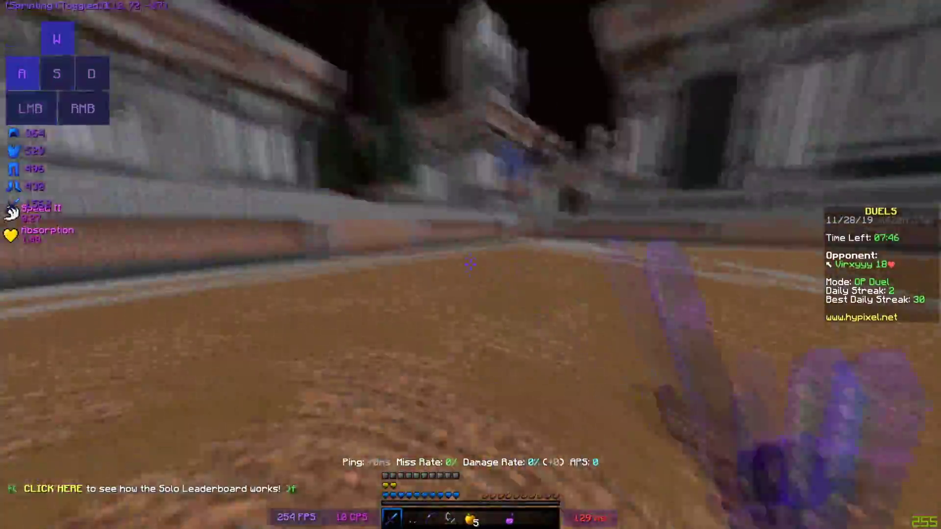
{"action": "left_click", "coordinate": [470, 265]}
{"action": "left_click", "coordinate": [471, 264]}
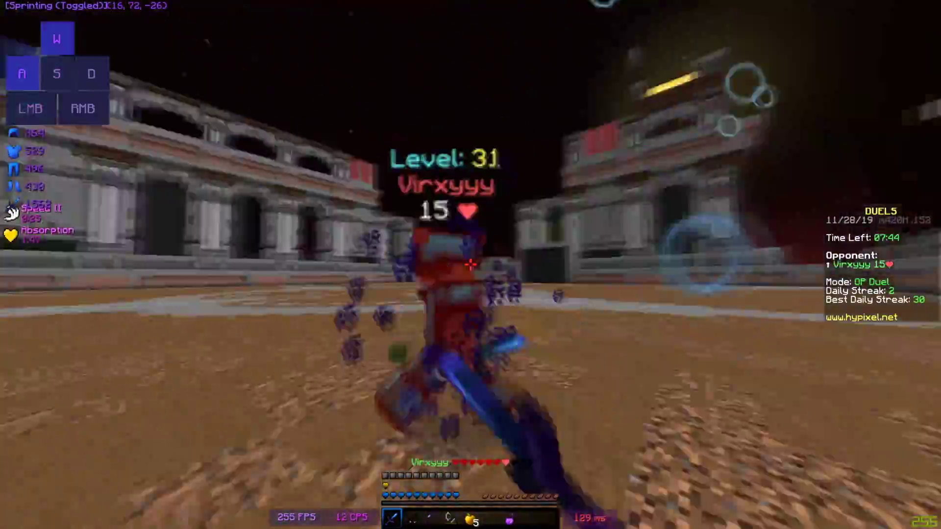
{"action": "left_click", "coordinate": [470, 265]}
{"action": "left_click", "coordinate": [471, 264]}
{"action": "left_click", "coordinate": [470, 265]}
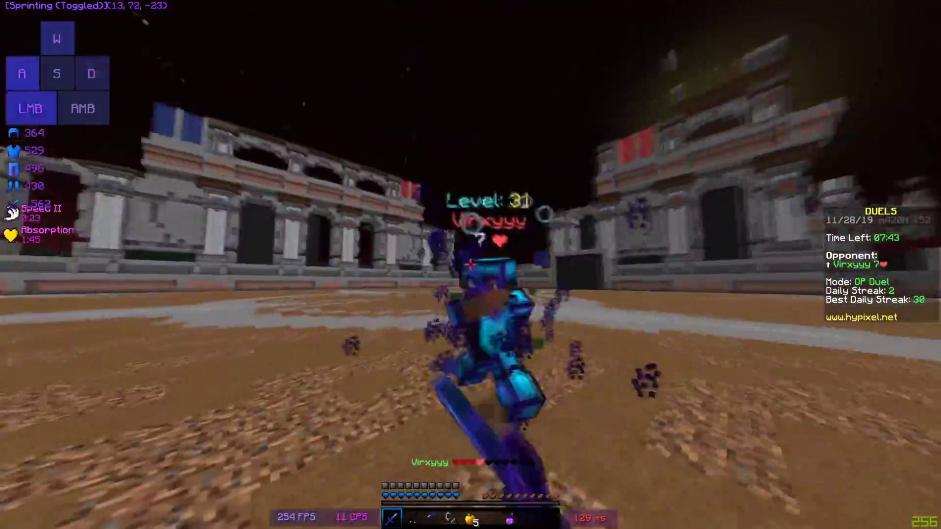
{"action": "left_click", "coordinate": [470, 264]}
{"action": "left_click", "coordinate": [470, 265]}
{"action": "left_click", "coordinate": [470, 265]}
{"action": "left_click", "coordinate": [471, 265]}
{"action": "left_click", "coordinate": [470, 265]}
{"action": "left_click", "coordinate": [470, 265]}
{"action": "left_click", "coordinate": [470, 265]}
{"action": "left_click", "coordinate": [471, 264]}
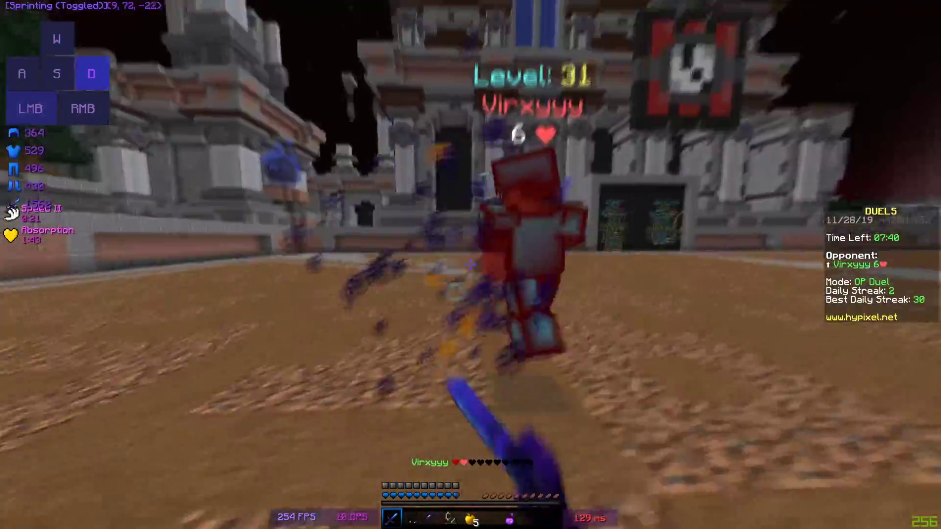
{"action": "left_click", "coordinate": [471, 265]}
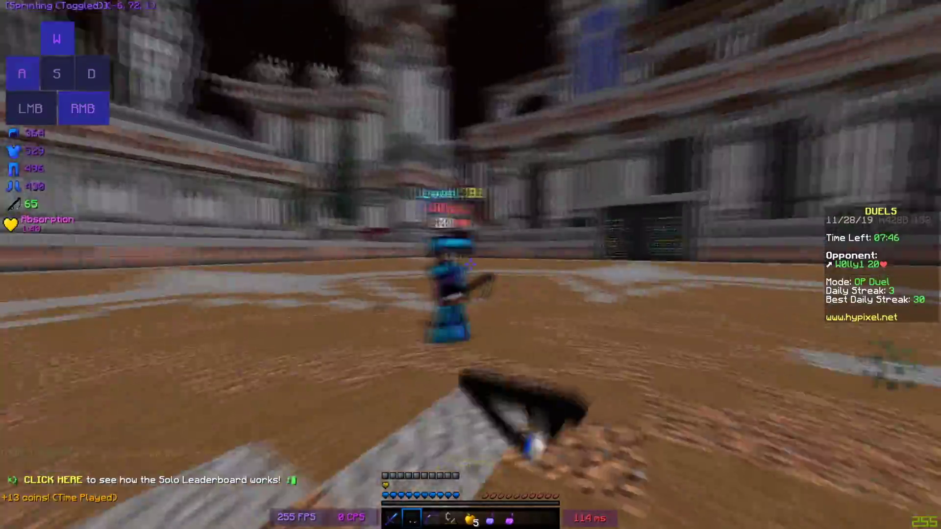
{"action": "left_click", "coordinate": [471, 265]}
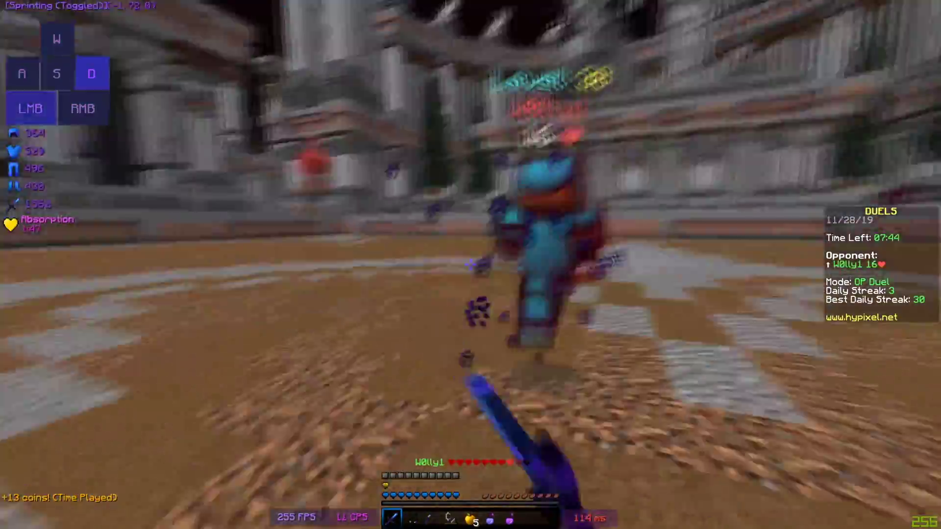
{"action": "left_click", "coordinate": [470, 264]}
{"action": "right_click", "coordinate": [470, 265]}
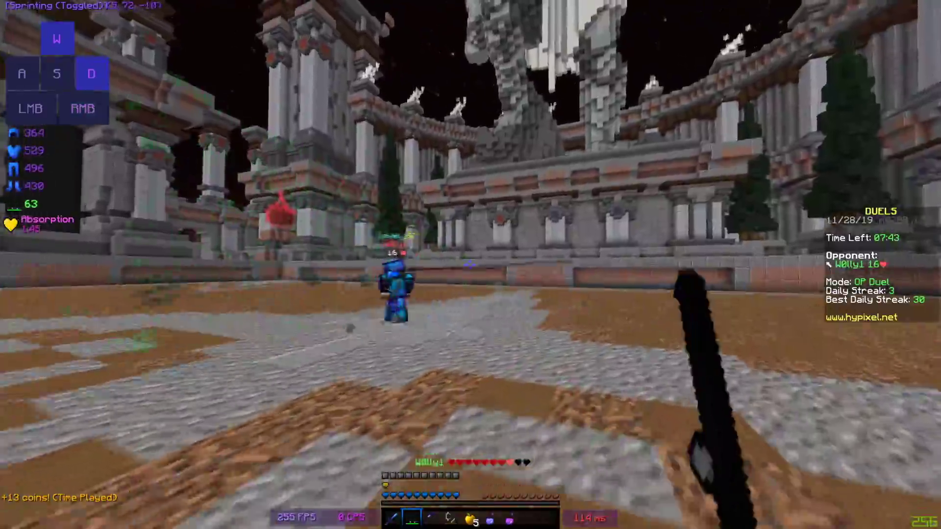
{"action": "left_click", "coordinate": [470, 264]}
{"action": "left_click", "coordinate": [471, 265]}
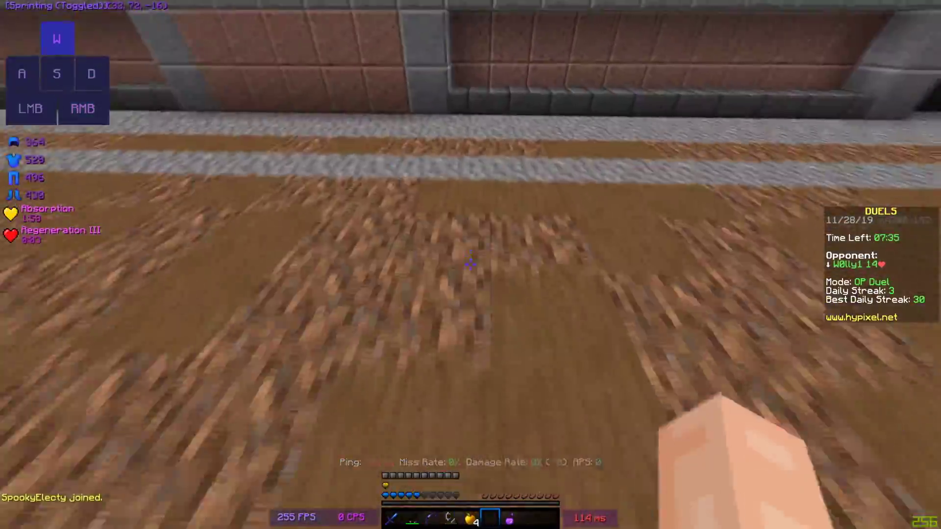
{"action": "key", "text": "w"}
{"action": "right_click", "coordinate": [471, 265]}
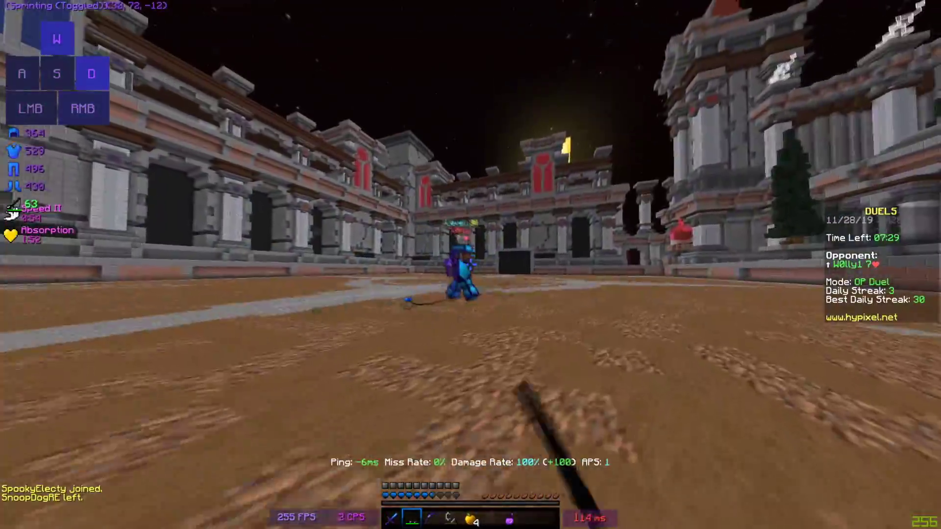
{"action": "right_click", "coordinate": [471, 265]}
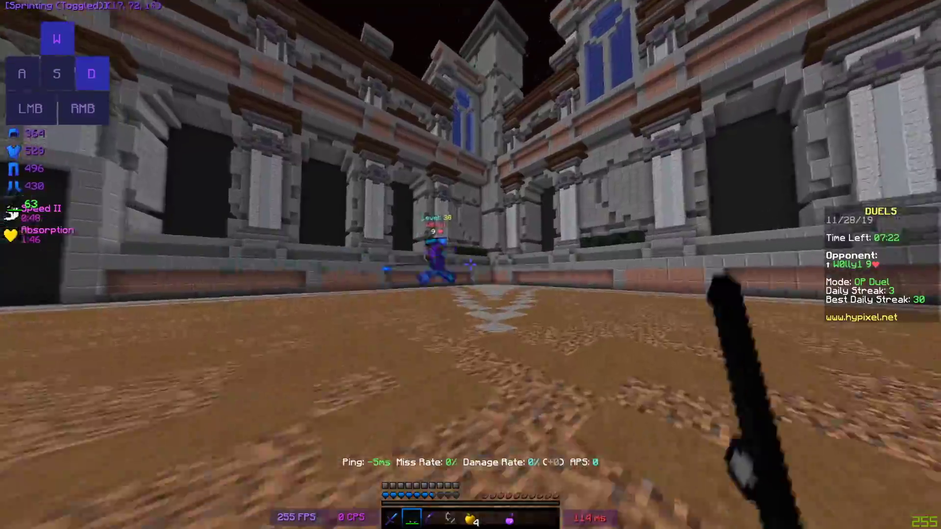
{"action": "key", "text": "1"}
{"action": "left_click", "coordinate": [471, 265]}
{"action": "left_click", "coordinate": [471, 265]}
{"action": "left_click", "coordinate": [470, 265]}
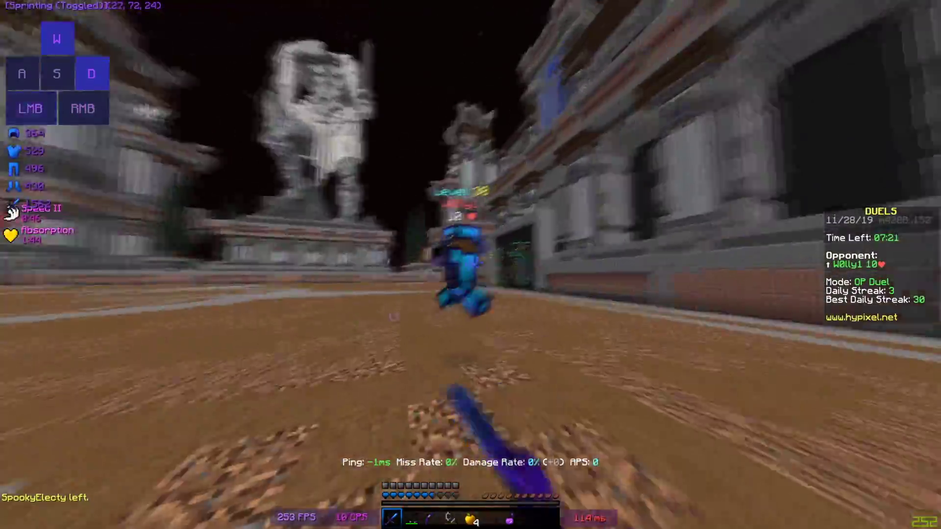
{"action": "left_click", "coordinate": [471, 265]}
{"action": "left_click", "coordinate": [470, 265]}
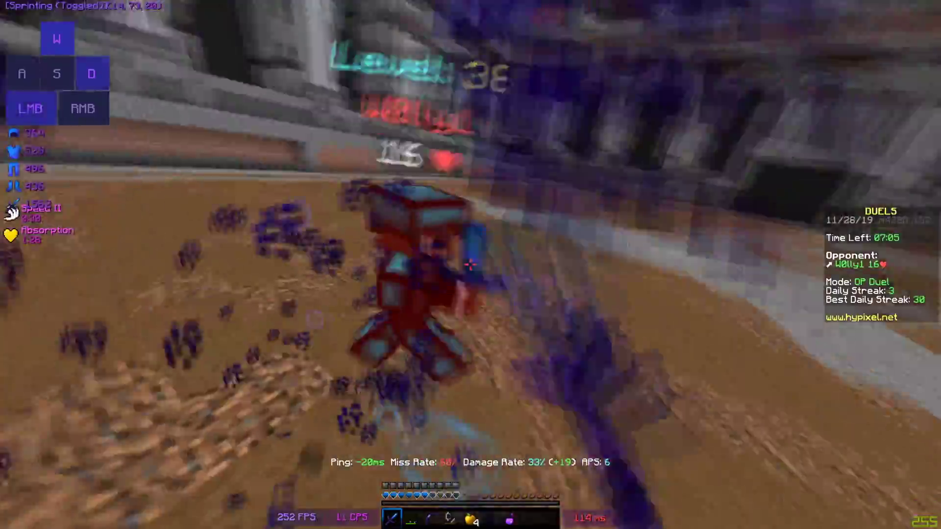
{"action": "left_click", "coordinate": [470, 265]}
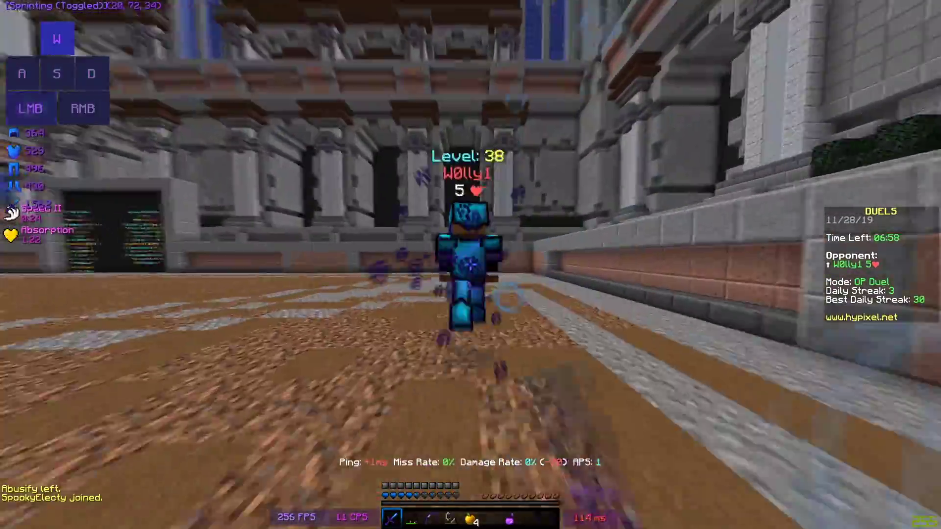
Step: Sprint-hit and strafe, shoot an arrow at the fleeing W0lly1, then re-equip the sword
{"action": "left_click", "coordinate": [470, 265]}
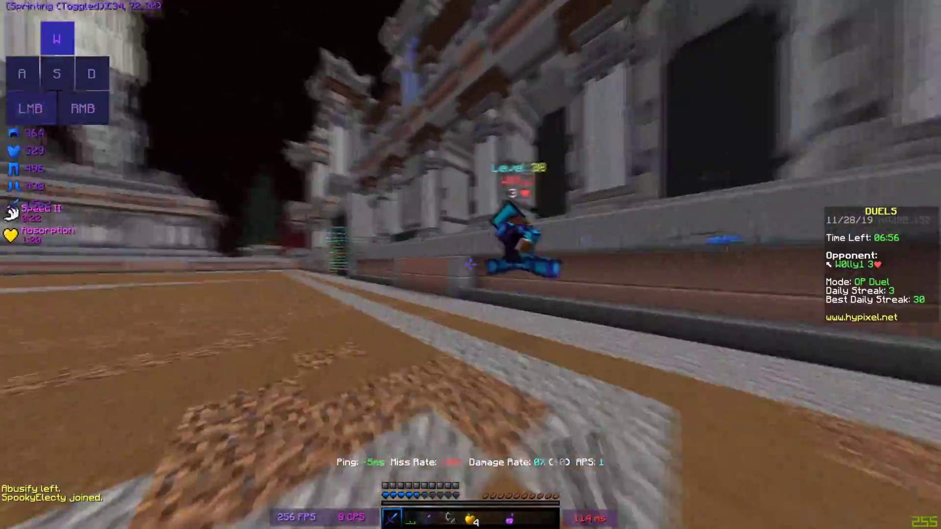
{"action": "left_click", "coordinate": [471, 265]}
{"action": "key", "text": "d"}
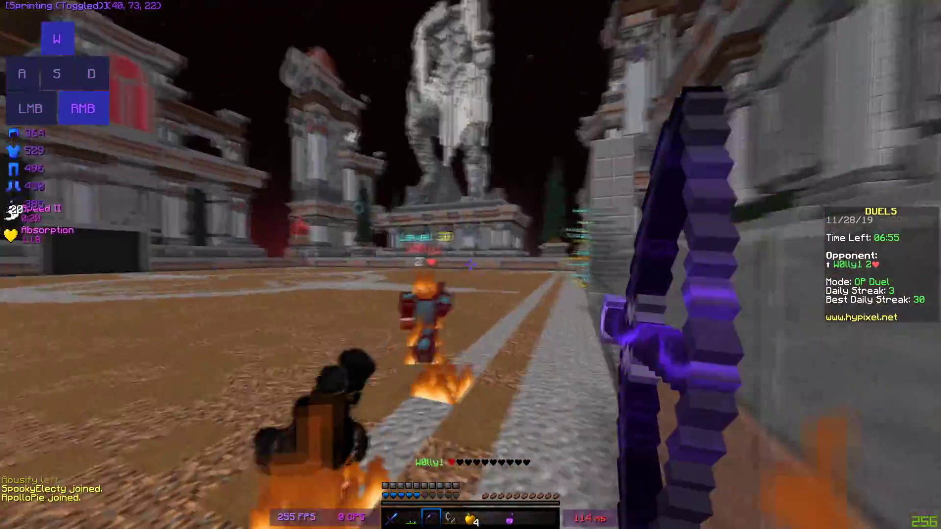
{"action": "right_click", "coordinate": [470, 265]}
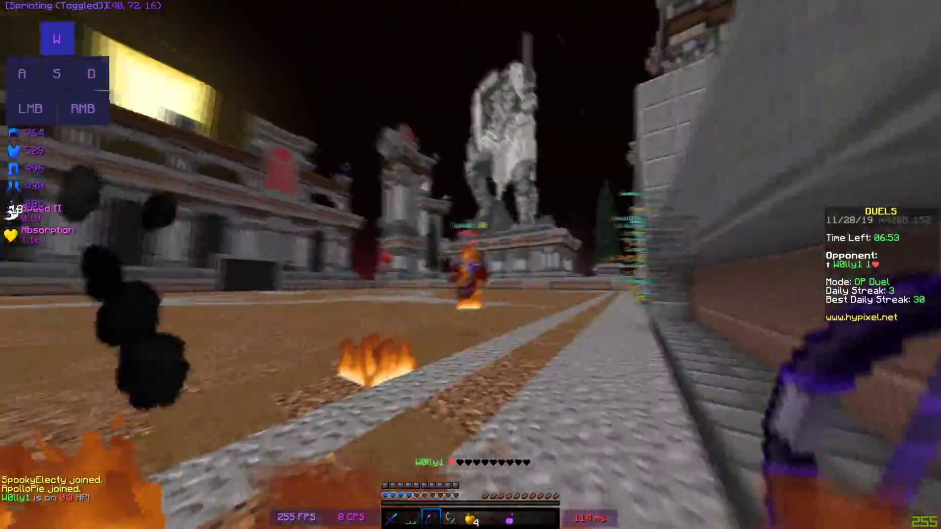
{"action": "key", "text": "1"}
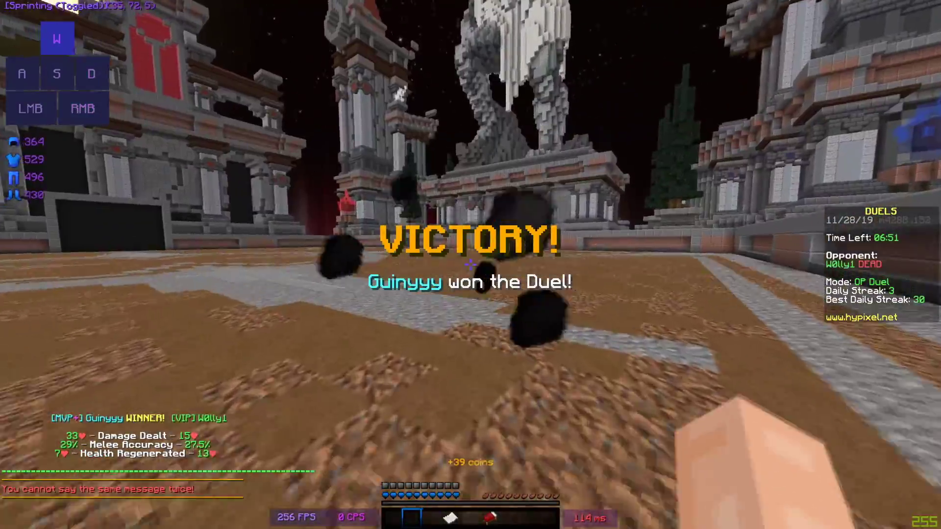
Step: Switch to hotbar slot 2 while being sent back to the Duels lobby
{"action": "key", "text": "2"}
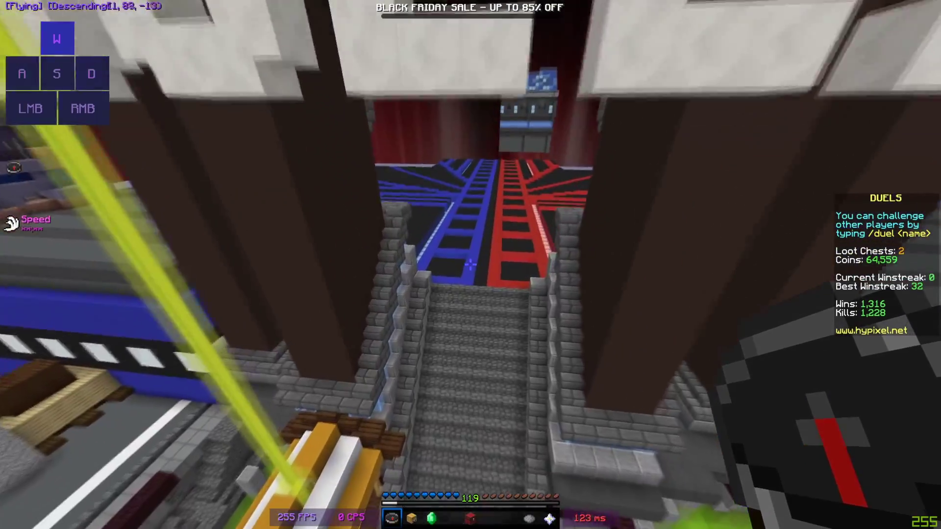
Step: Join another lobby from the nether-star Duels Lobby Selector, then fly through it
{"action": "key", "text": "9"}
{"action": "right_click", "coordinate": [470, 265]}
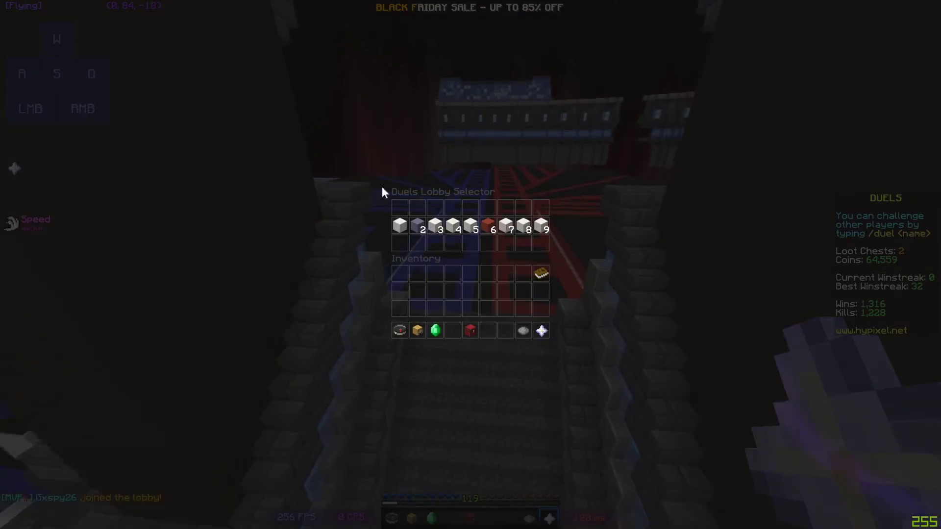
{"action": "left_click", "coordinate": [393, 225]}
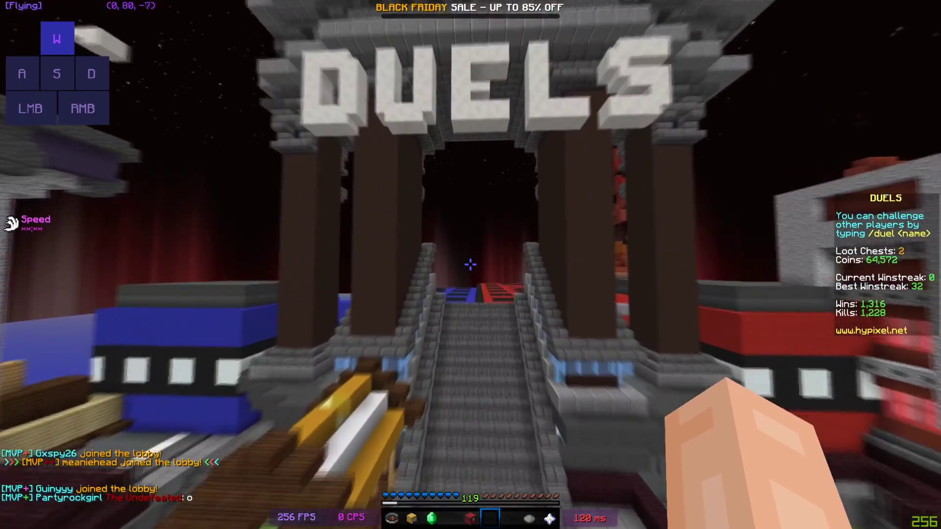
{"action": "left_click", "coordinate": [471, 265]}
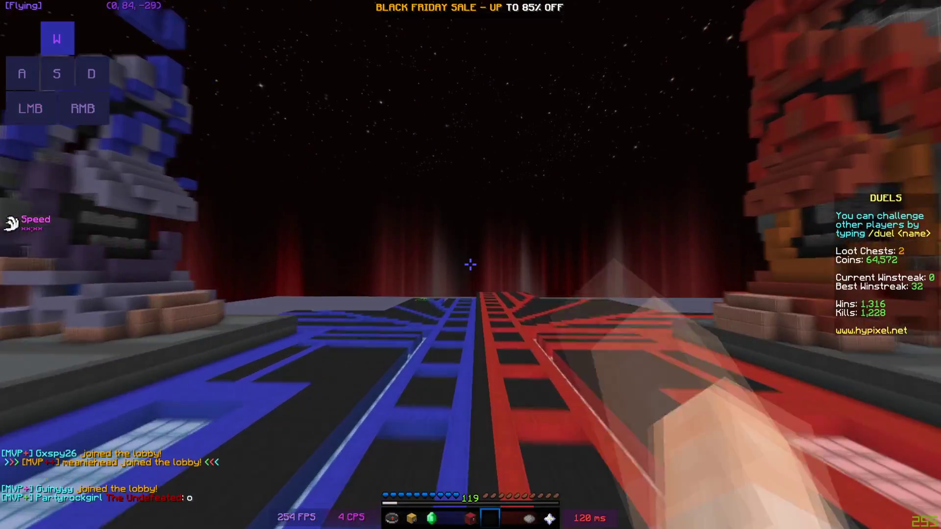